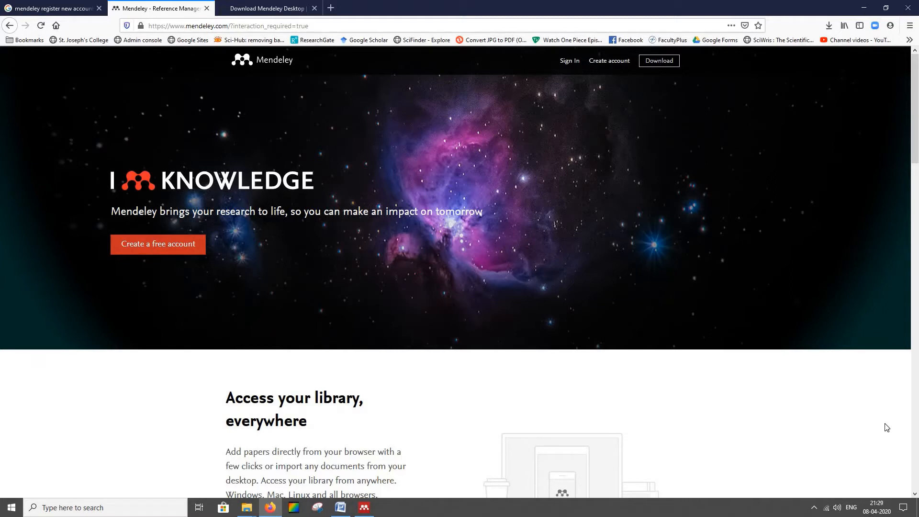
Step: Switch to the Word manuscript and examine its numbered in-text citations and the References list
click(341, 508)
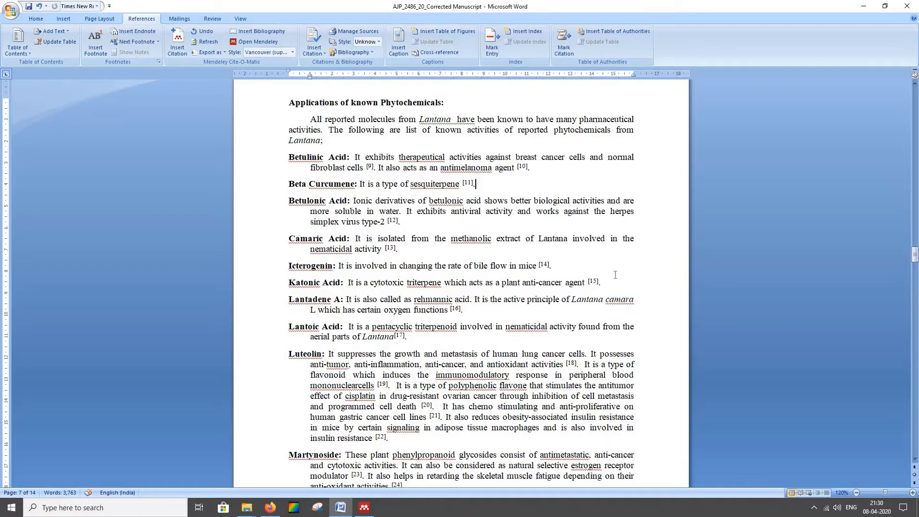
scroll(616, 275, up, 1)
click(587, 239)
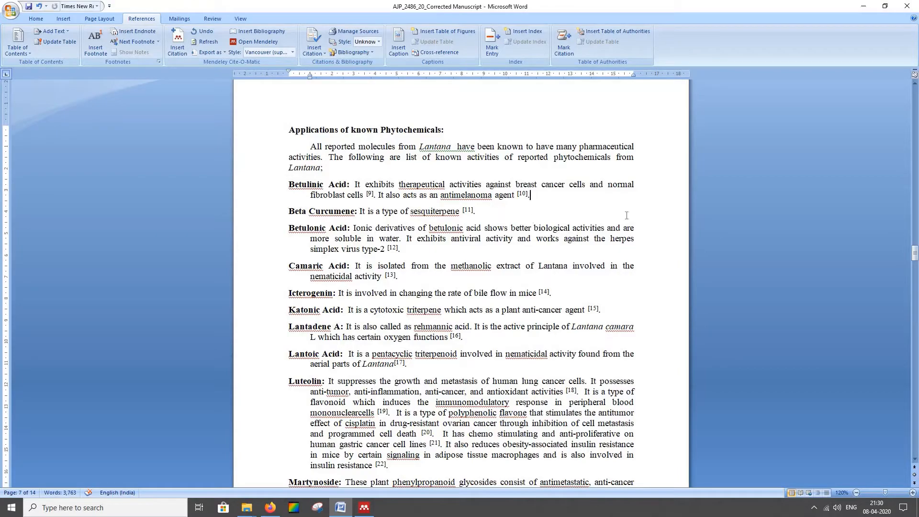
drag(915, 253, 917, 381)
scroll(235, 292, up, 9)
scroll(276, 304, up, 15)
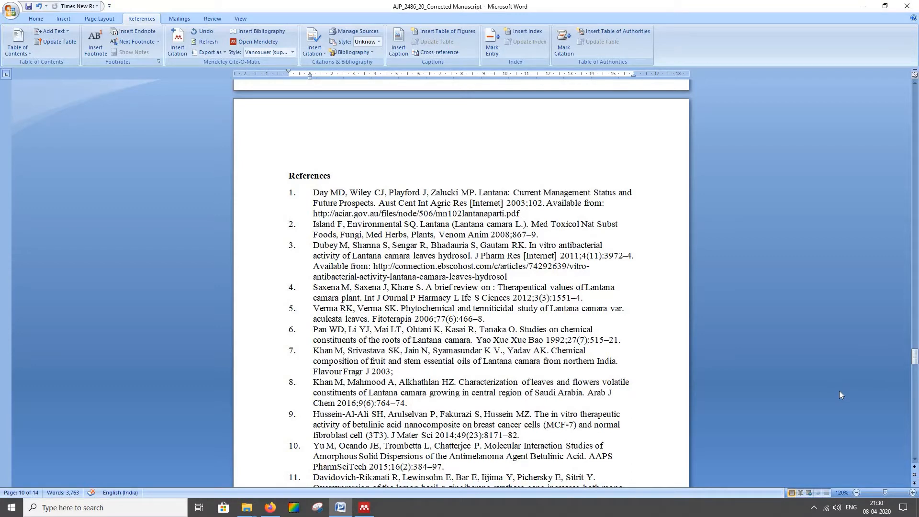
drag(915, 358, 914, 245)
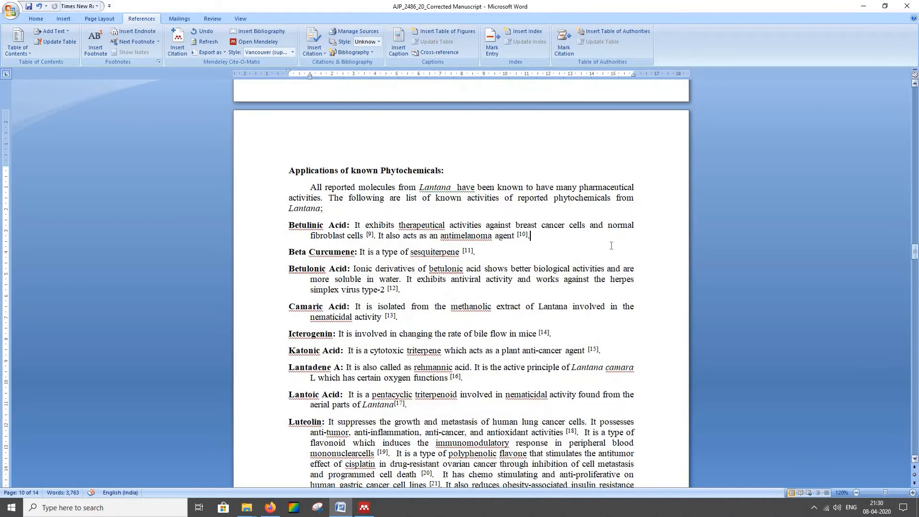
Step: Change the manuscript's Mendeley citation style to American Political Science Association
click(292, 52)
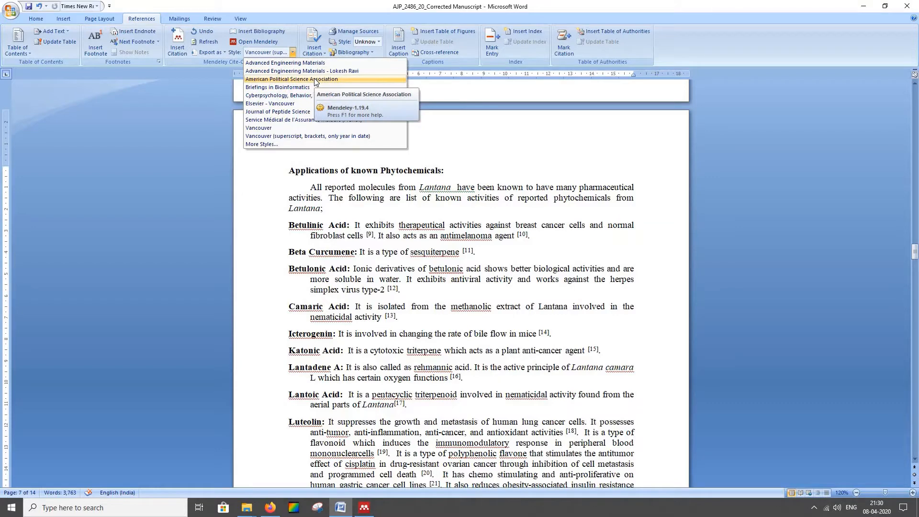
click(315, 80)
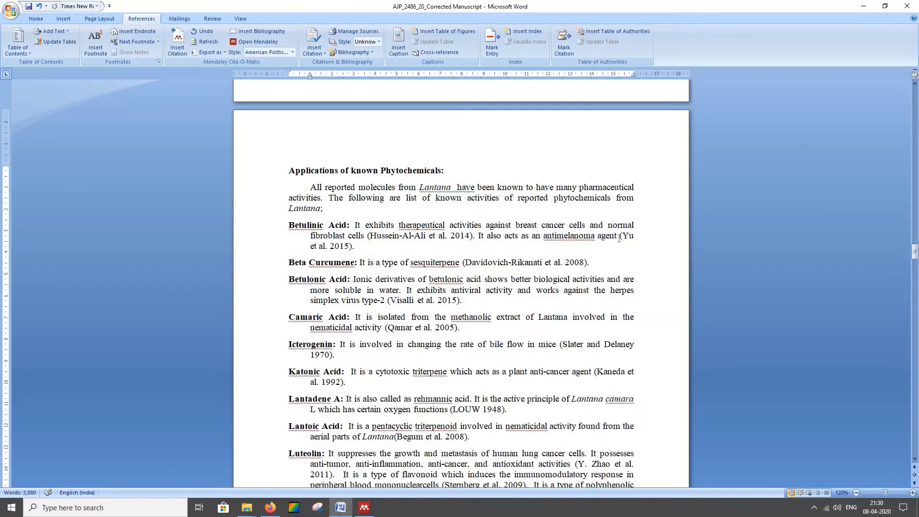
click(666, 245)
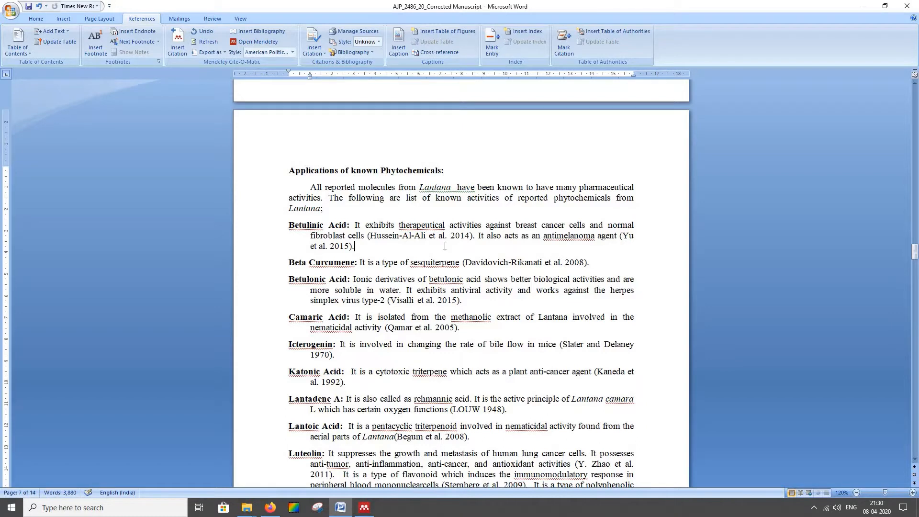
click(246, 52)
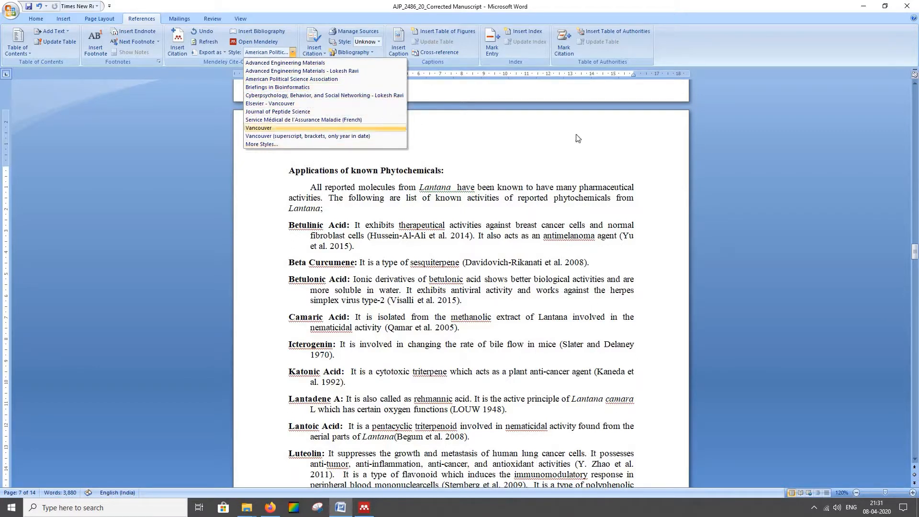
click(691, 241)
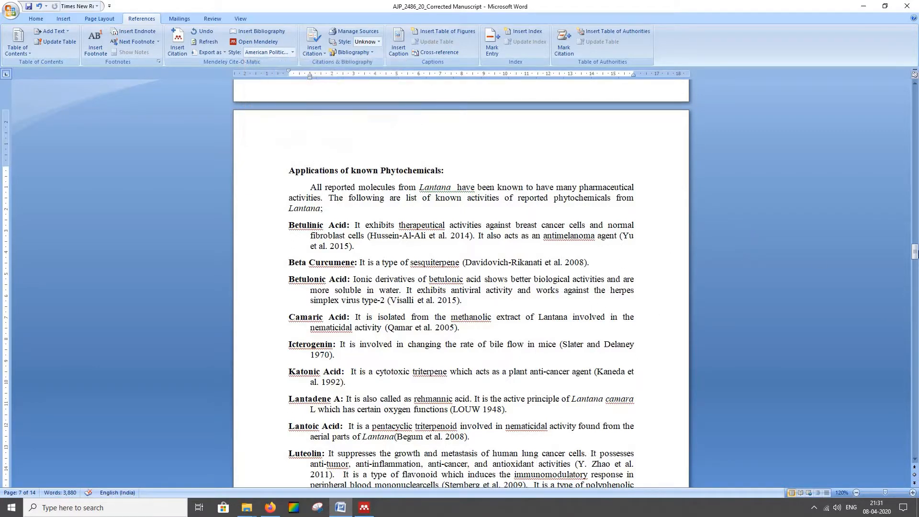
Step: Examine the reformatted in-text citations and the References list throughout the manuscript
scroll(505, 234, down, 1)
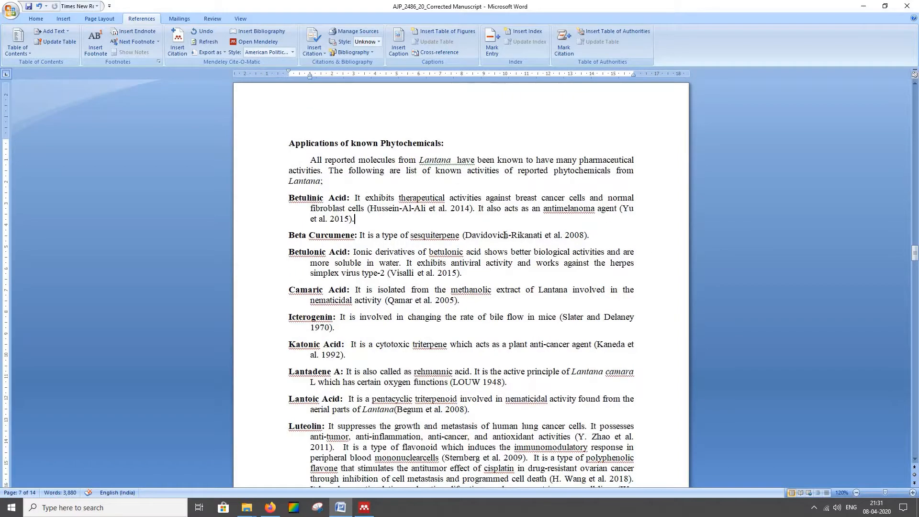
scroll(506, 235, down, 4)
scroll(488, 284, up, 2)
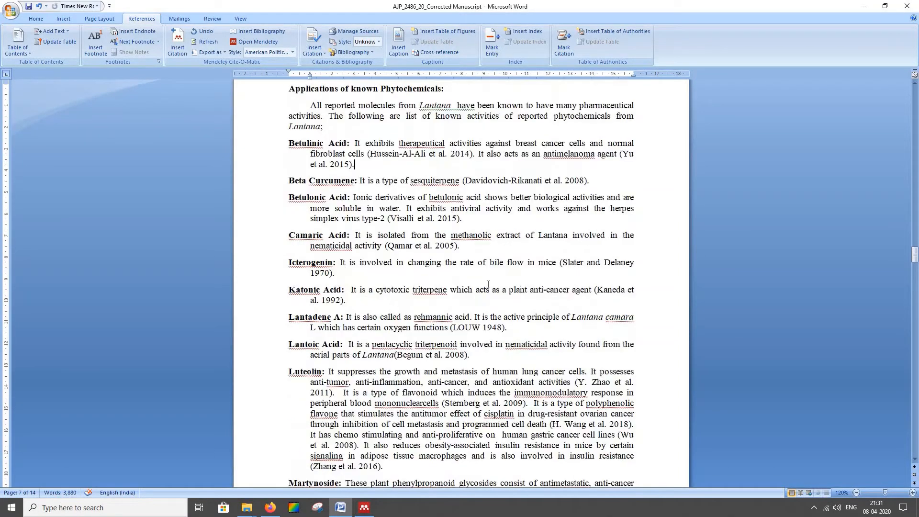
drag(914, 256, 916, 455)
scroll(404, 430, up, 13)
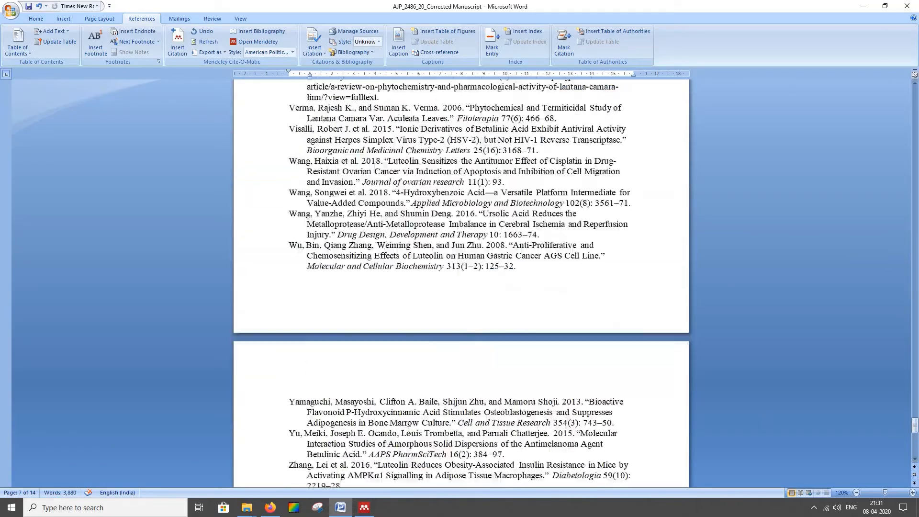
scroll(409, 429, up, 20)
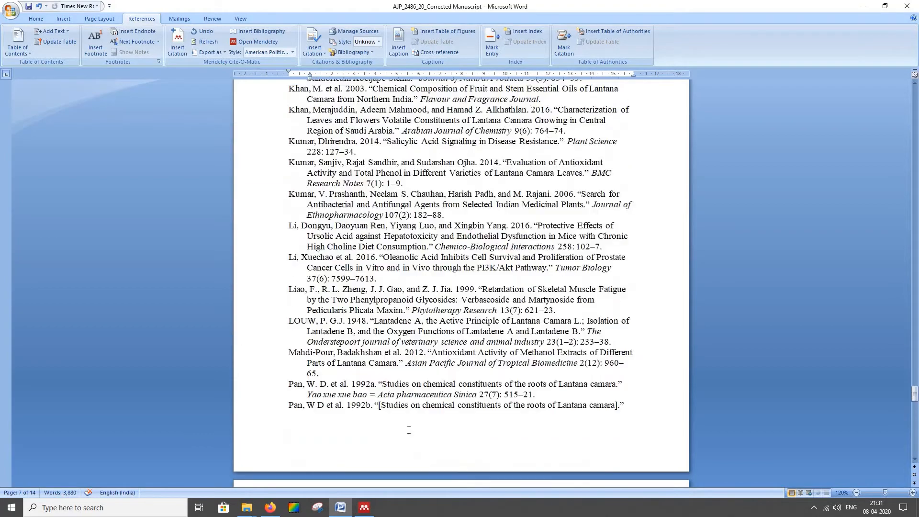
scroll(409, 429, up, 20)
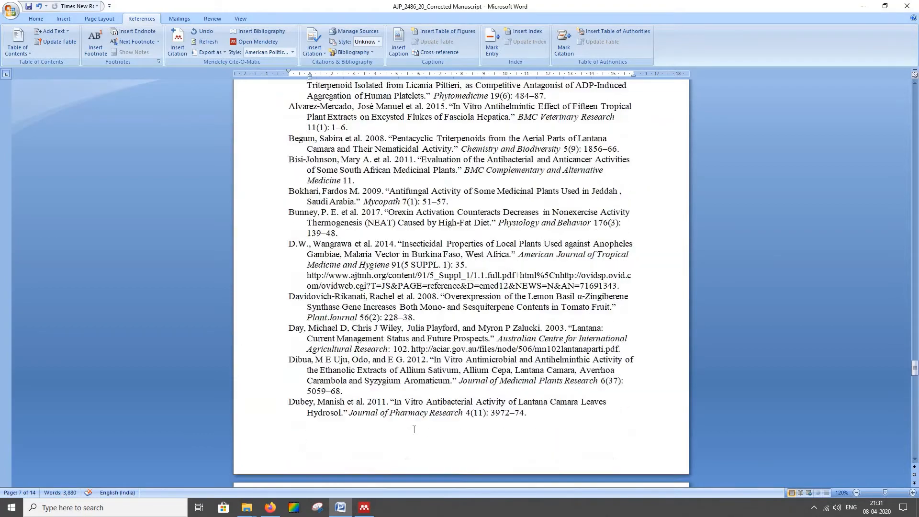
scroll(414, 430, up, 9)
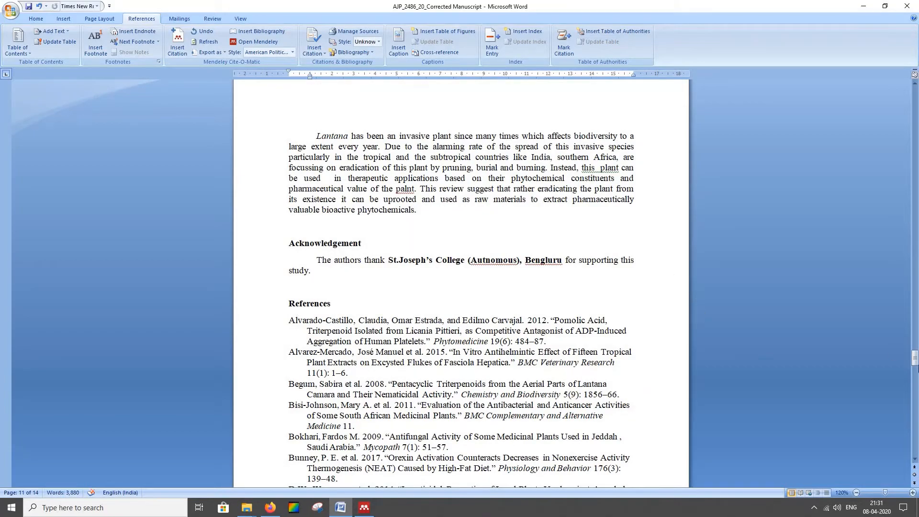
drag(918, 353, 918, 304)
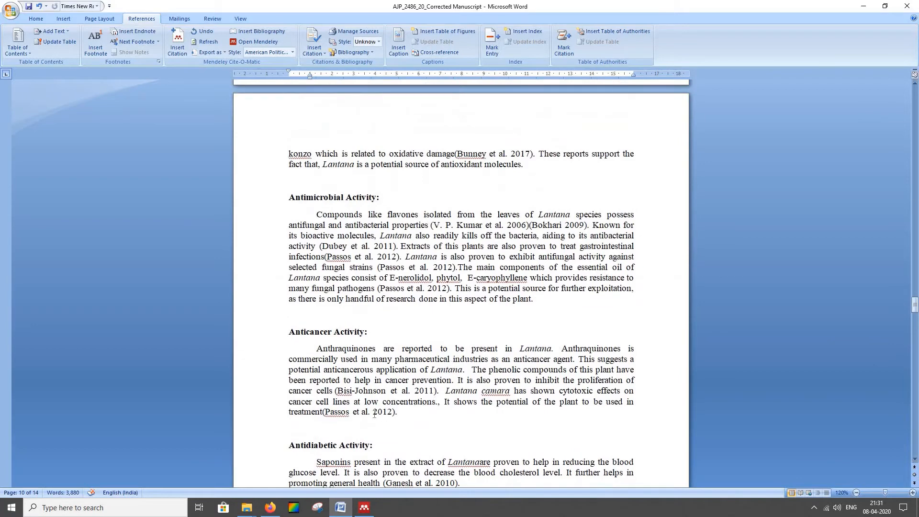
click(470, 423)
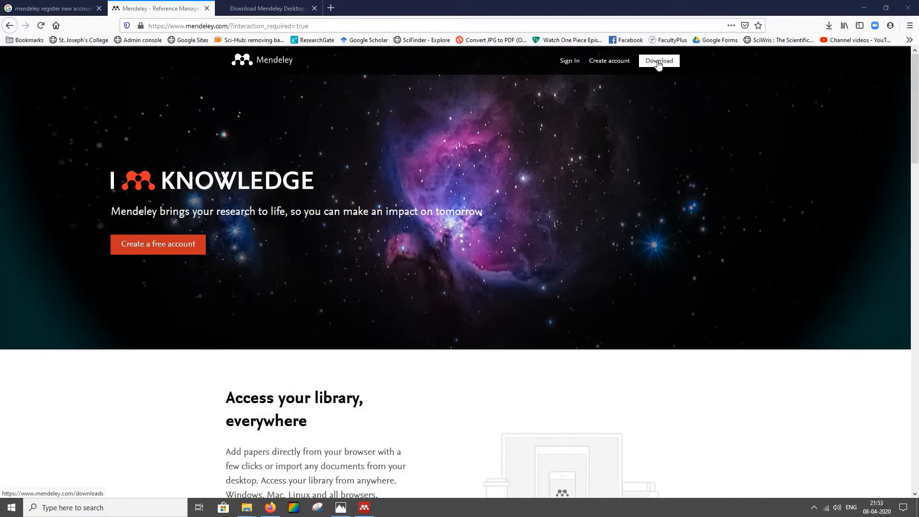
Step: View the Mendeley Desktop download page in the browser, and sign in to Mendeley Desktop with the filled-in account credentials
click(229, 5)
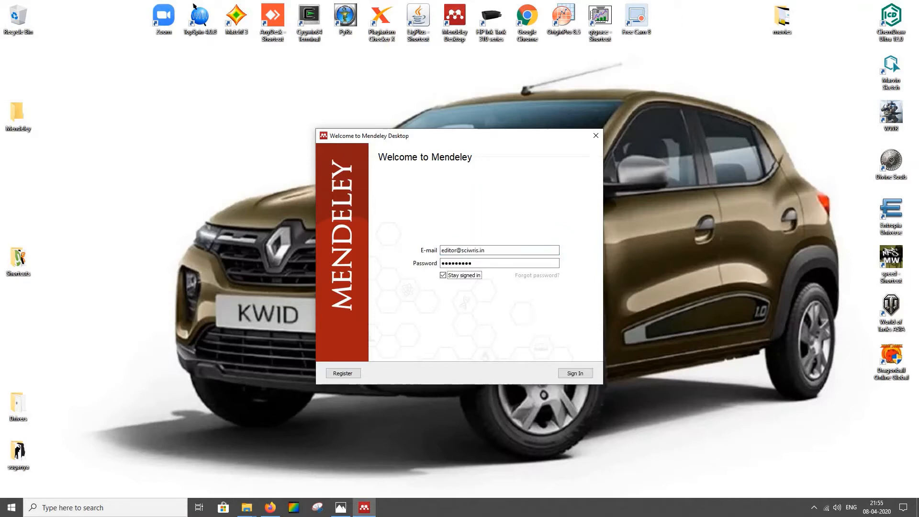
click(576, 374)
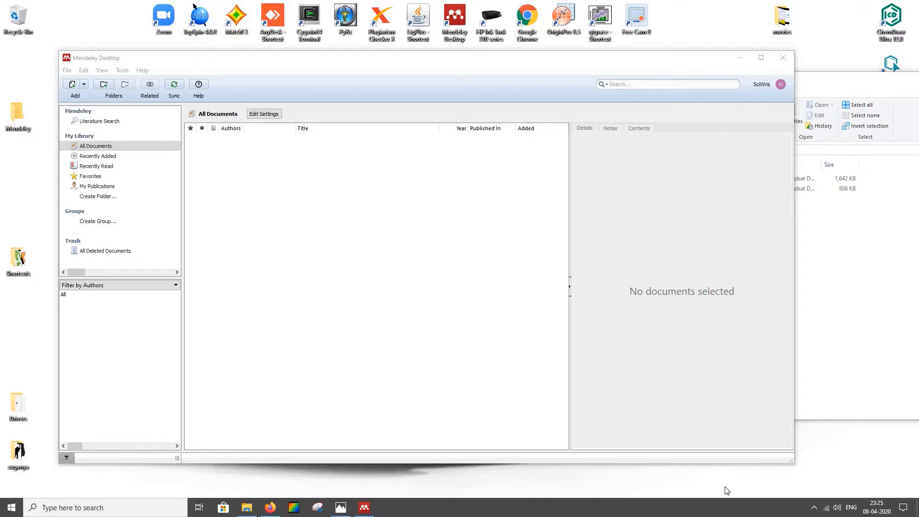
Step: Add the pone.0144294 PDF from the Mendeley folder to the Mendeley Desktop library and check its imported details
click(853, 326)
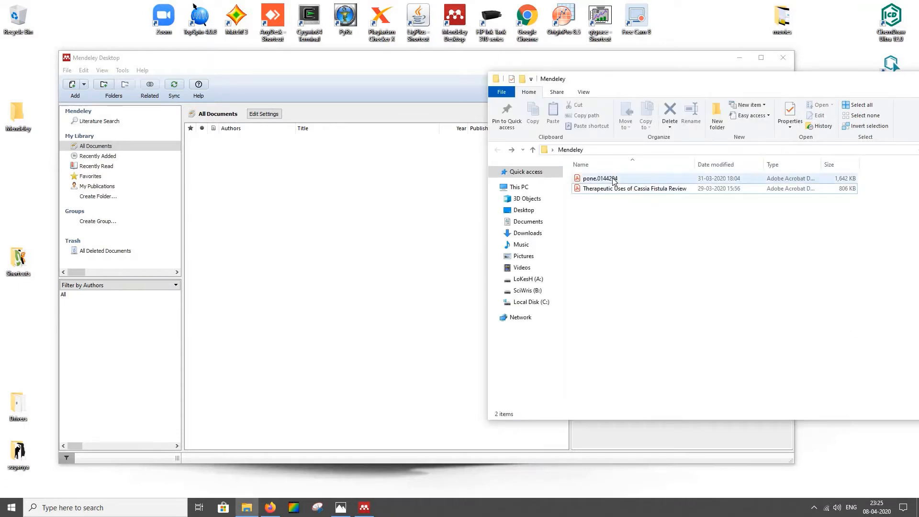
drag(614, 181, 373, 224)
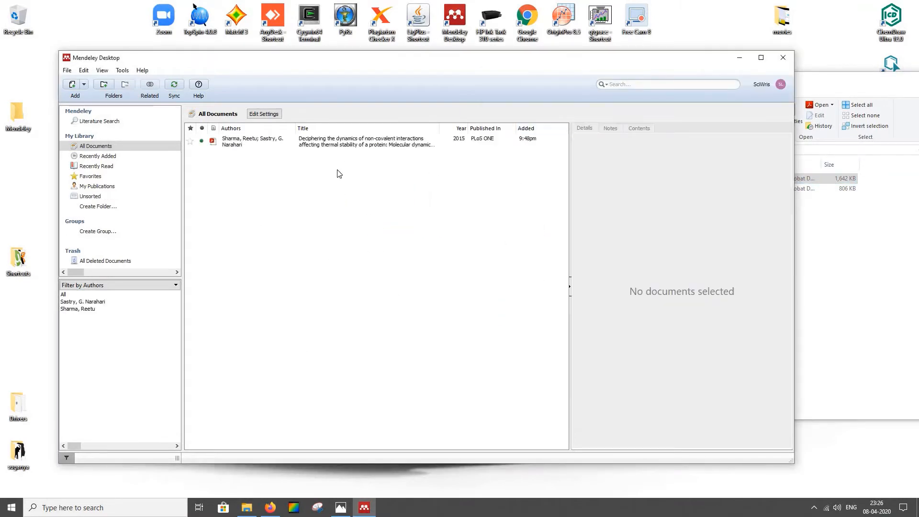
click(322, 148)
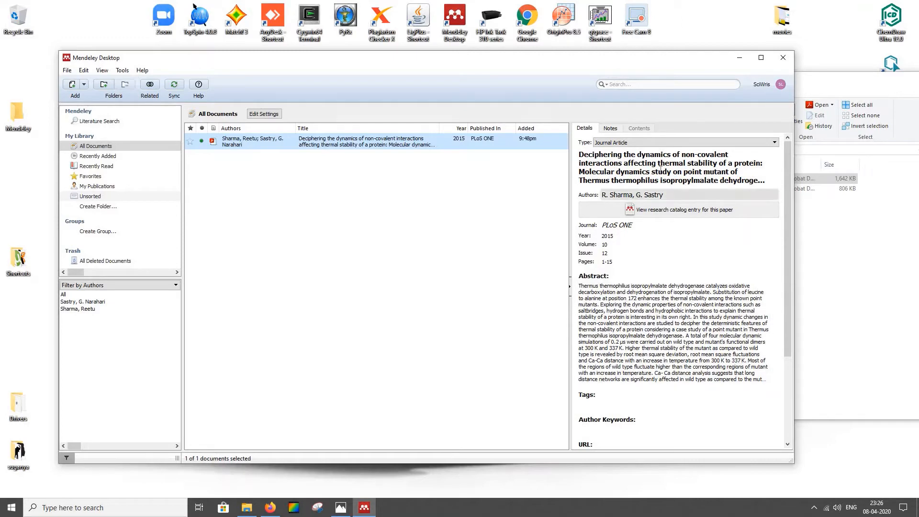
click(639, 196)
click(633, 232)
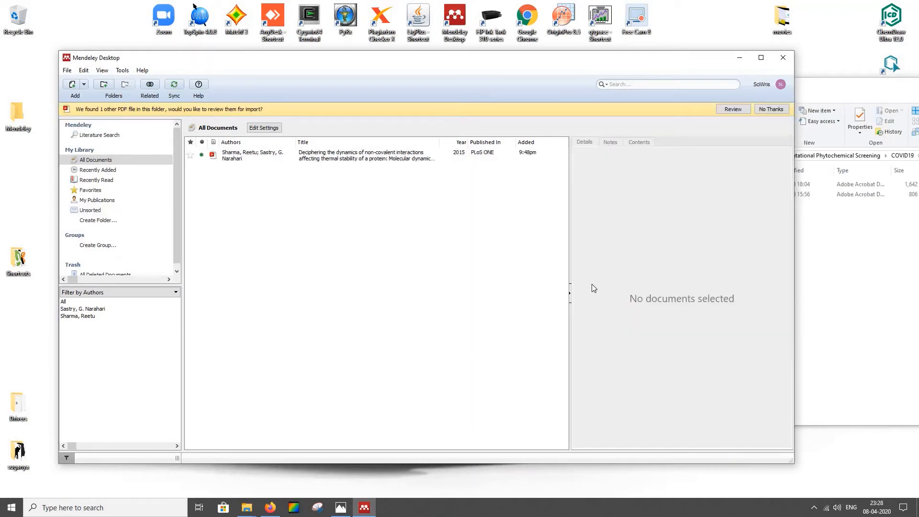
Step: Add the Therapeutic Uses of Cassia Fistula Review PDF from the References folder to the library and select its entry
click(839, 336)
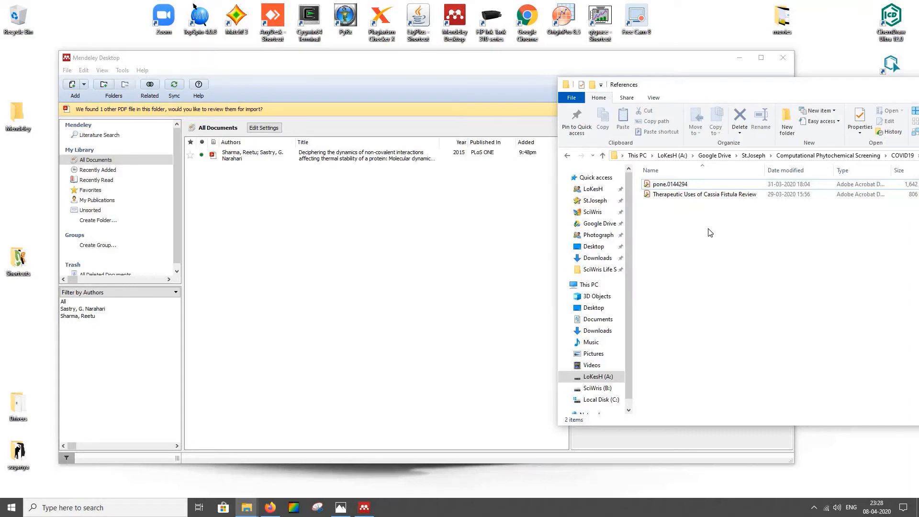
click(678, 195)
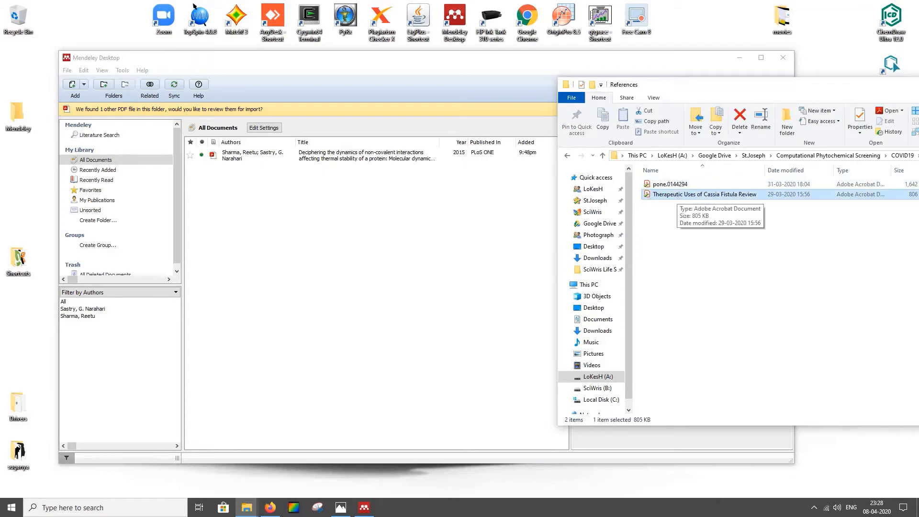
drag(678, 199, 328, 234)
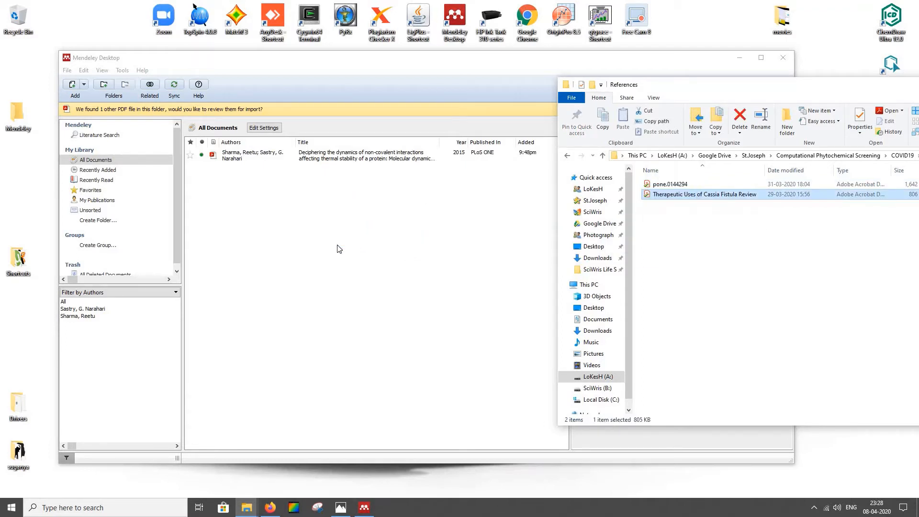
click(300, 177)
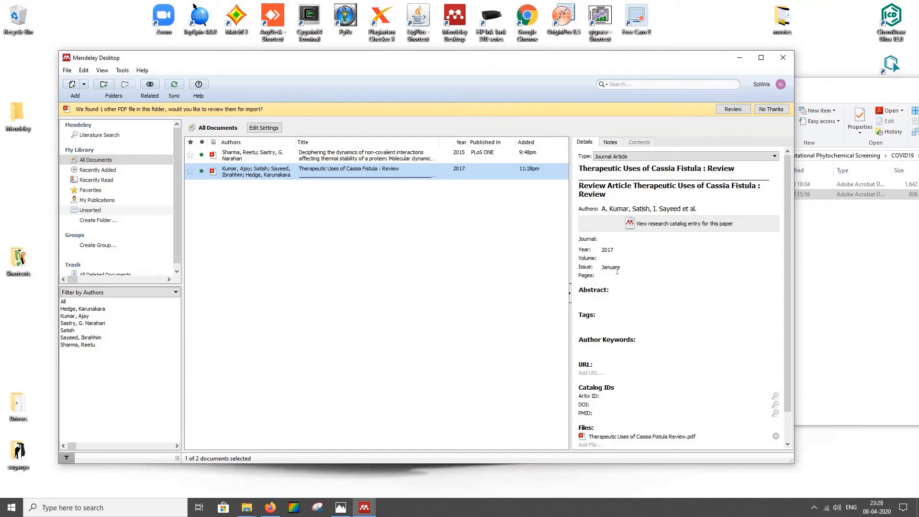
Step: Open the Cassia Fistula review's PDF in the reader and go to the article heading on page 2
double_click(231, 176)
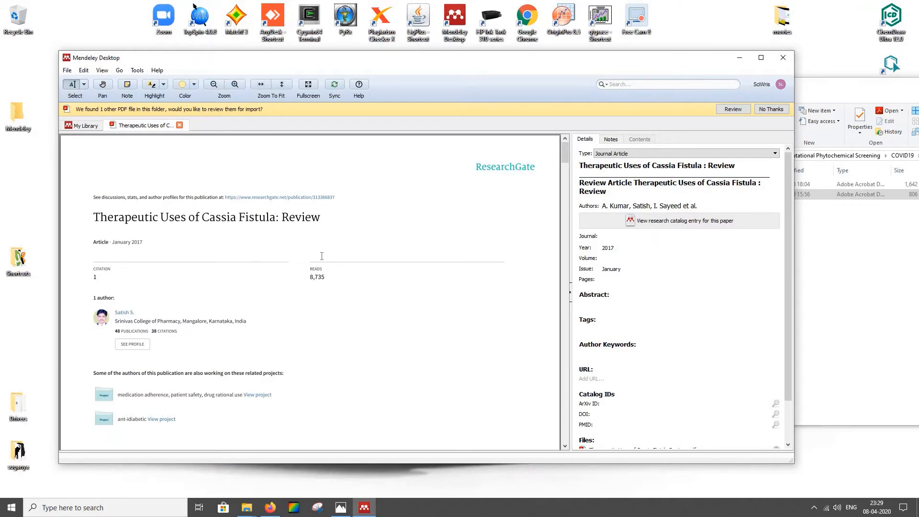
scroll(322, 256, down, 20)
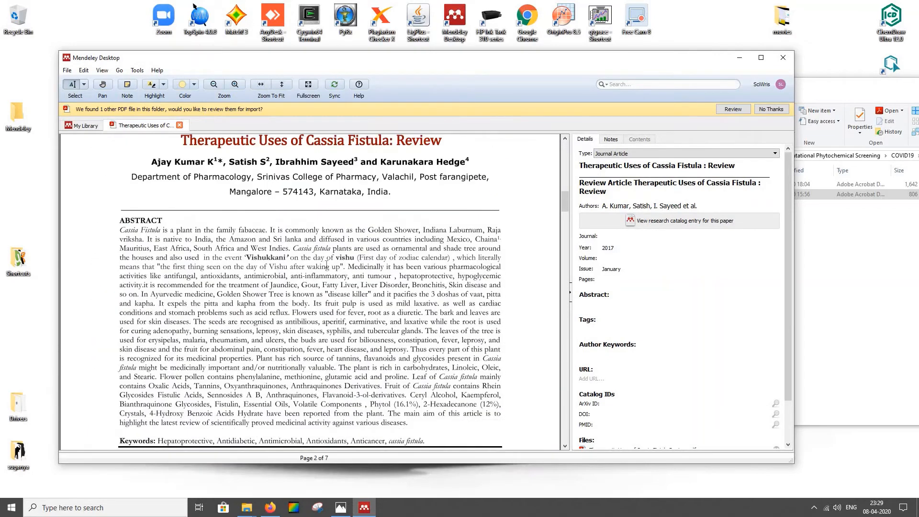
scroll(406, 263, up, 2)
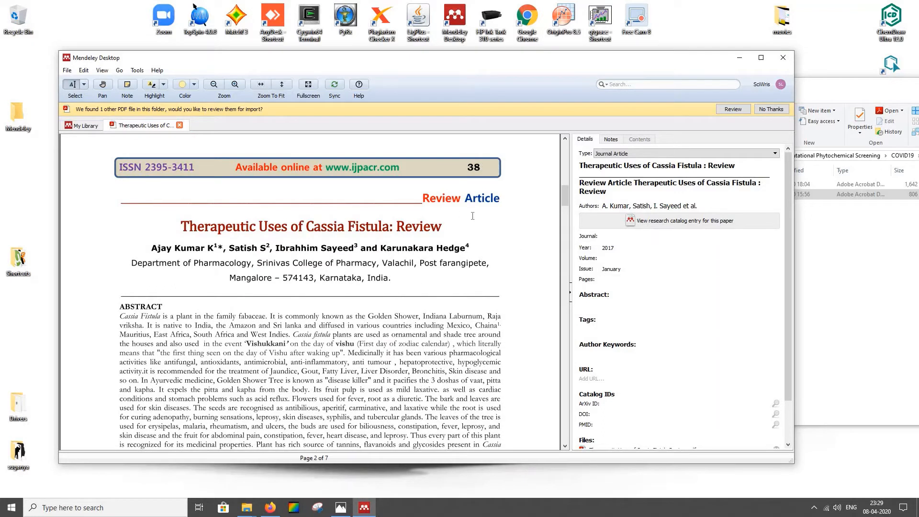
Step: Replace the Cassia Fistula entry's title with "Therapeutic Uses of Cassia Fistula: Review", as in the PDF heading, without the stray author text
click(617, 197)
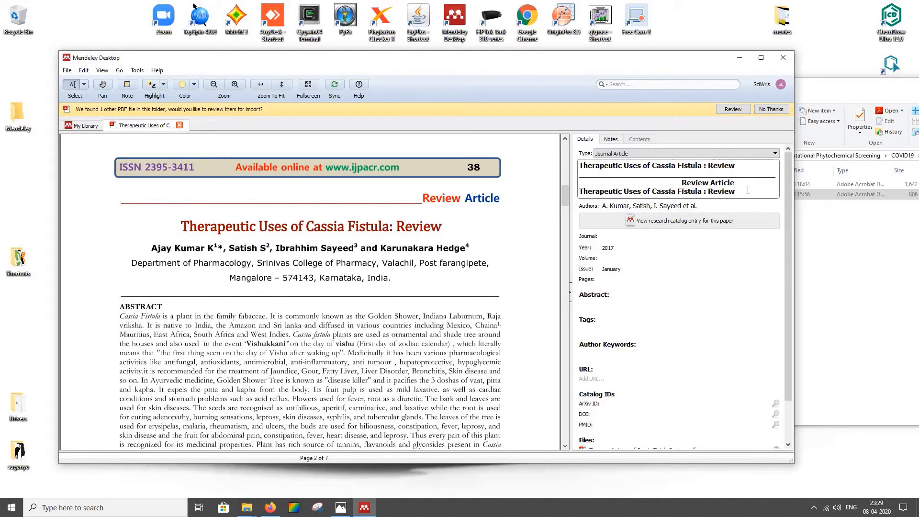
key(ctrl+a)
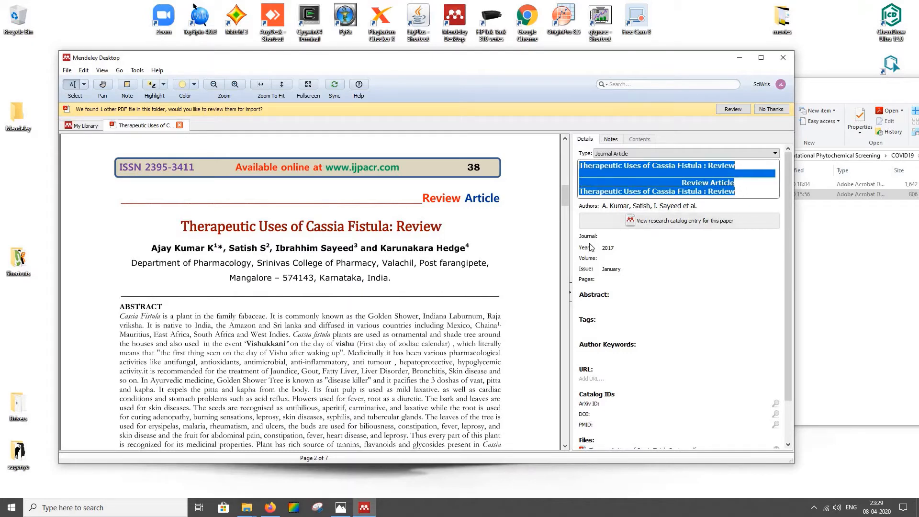
key(BackSpace)
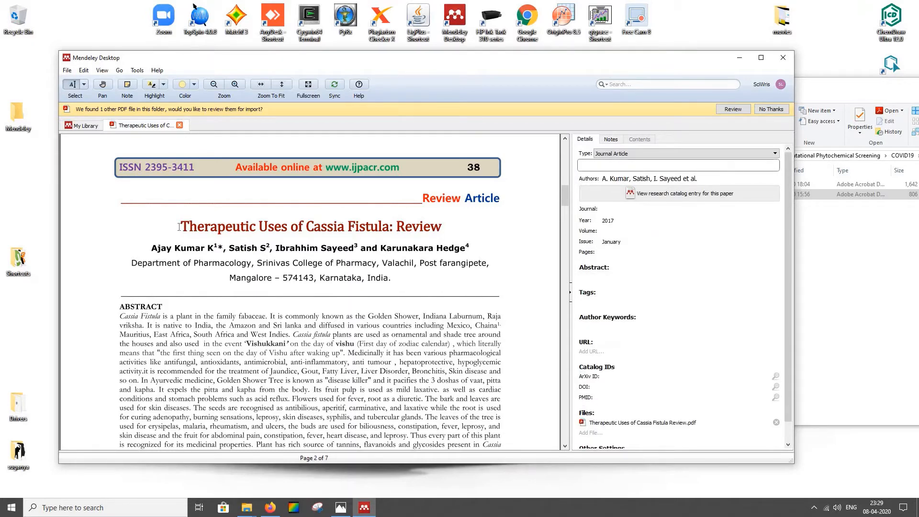
mouse_move(177, 227)
mouse_down()
mouse_move(360, 229)
mouse_move(180, 235)
mouse_move(191, 229)
mouse_up()
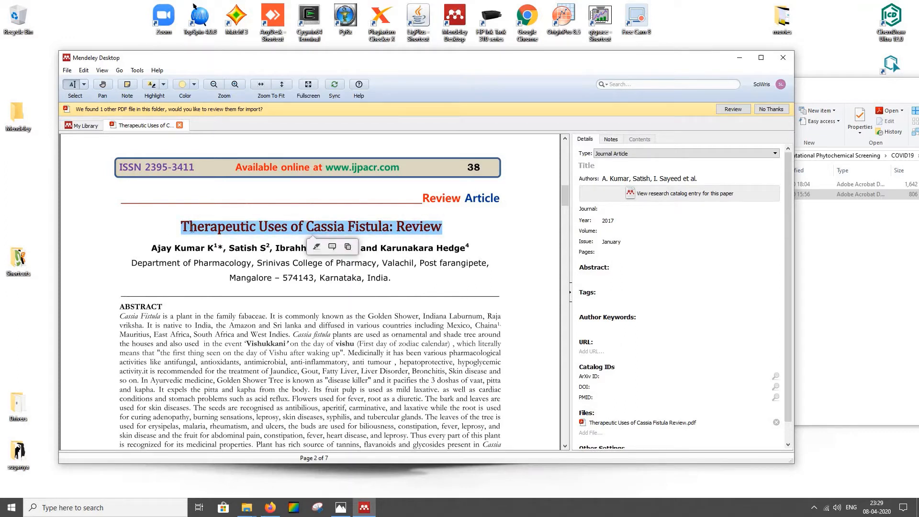
click(645, 165)
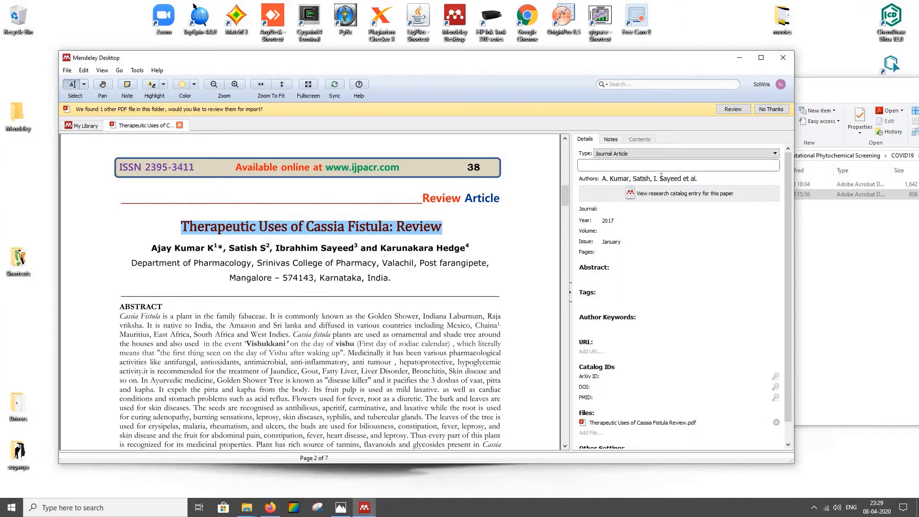
text(Therapeutic Uses of Cassia Fistula: Review Ajay)
key(BackSpace)
key(BackSpace)
key(BackSpace)
key(BackSpace)
key(BackSpace)
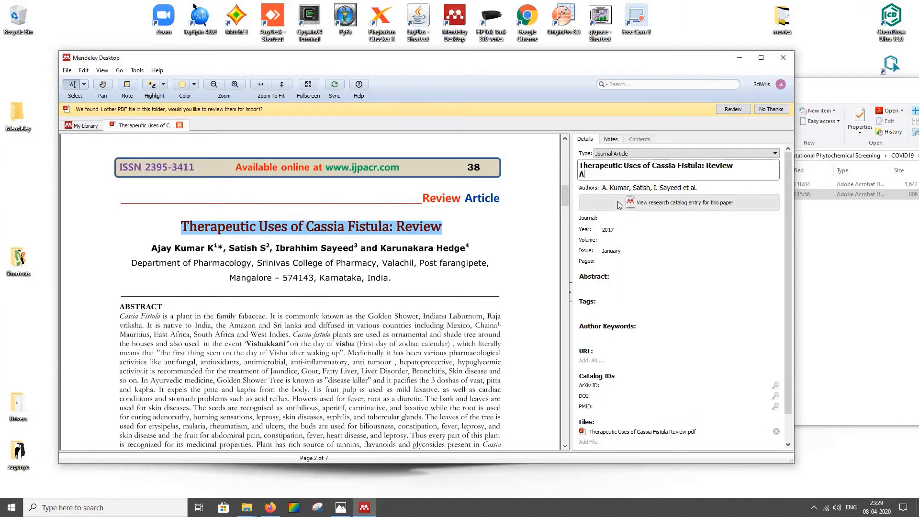
Step: Check the review's author list and enter "International Journal of Pharma and Chemical REsearch" as its journal, following the PDF's page footer
click(663, 181)
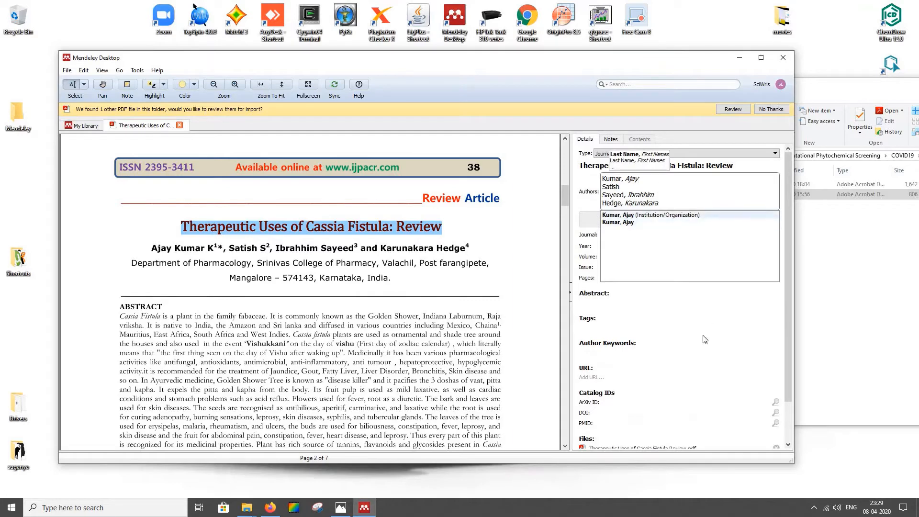
click(685, 301)
click(623, 211)
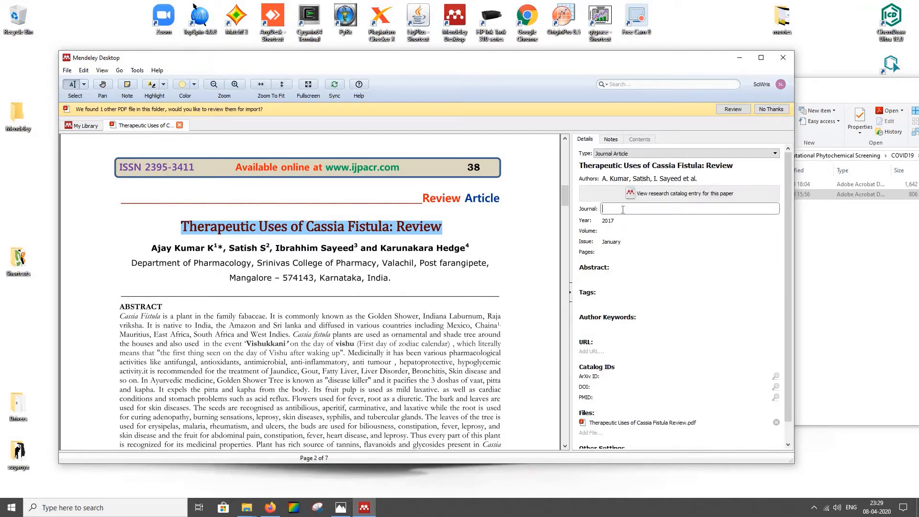
scroll(432, 320, down, 4)
scroll(431, 320, down, 4)
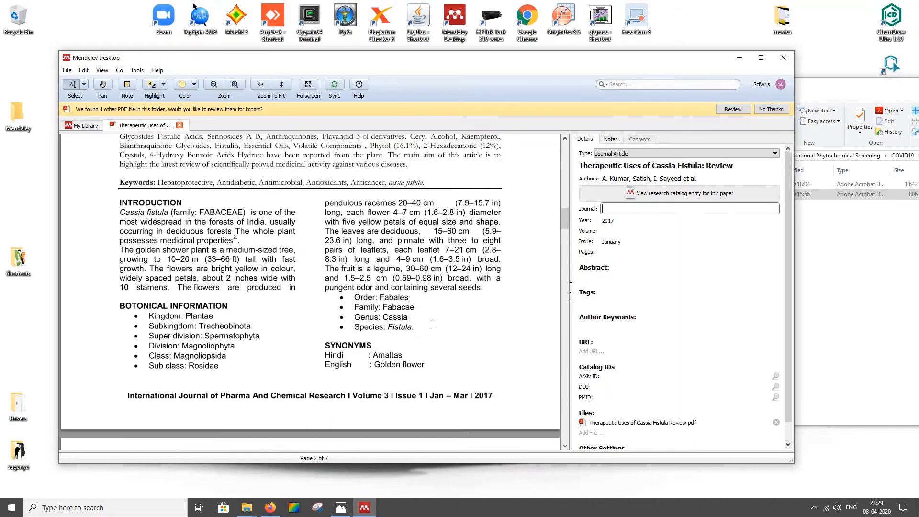
text(International Journal of Pharma and Chemical REsearch)
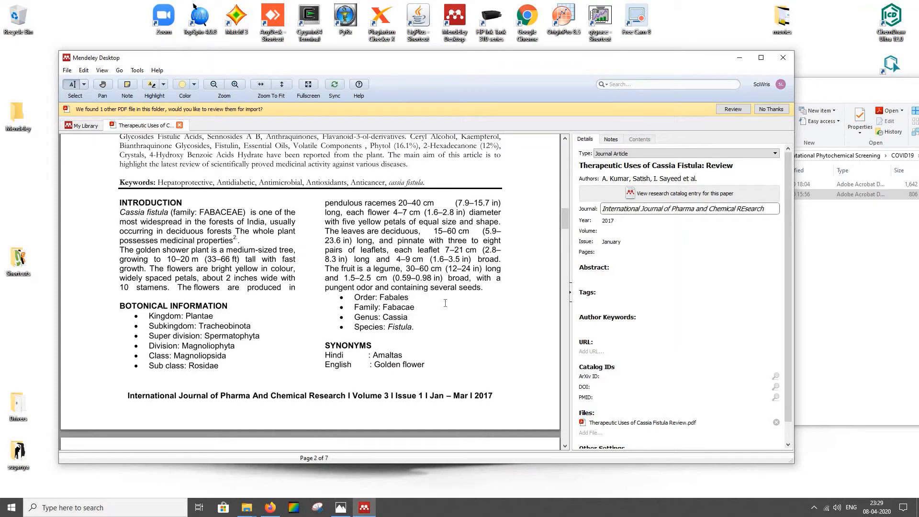
Step: Set the review's volume to 3, issue to 11 and pages to 38-43
key(Tab)
key(Tab)
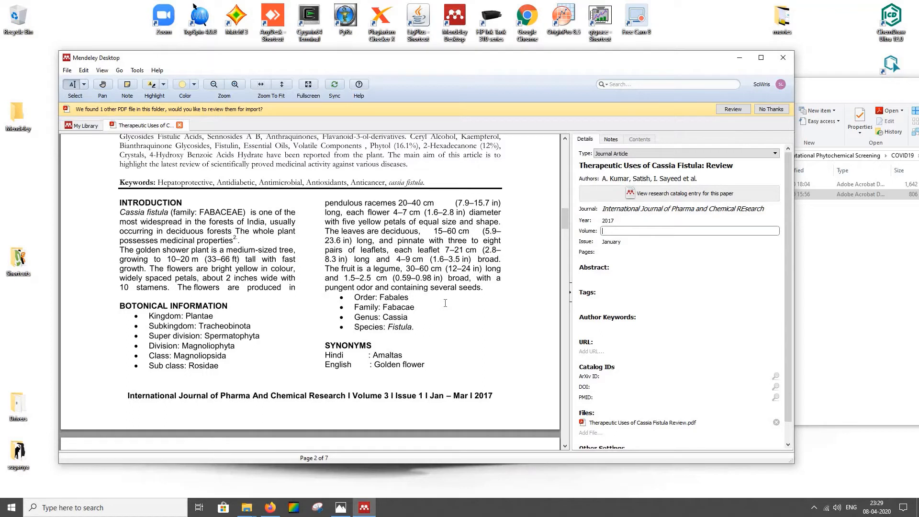
text(3)
key(Tab)
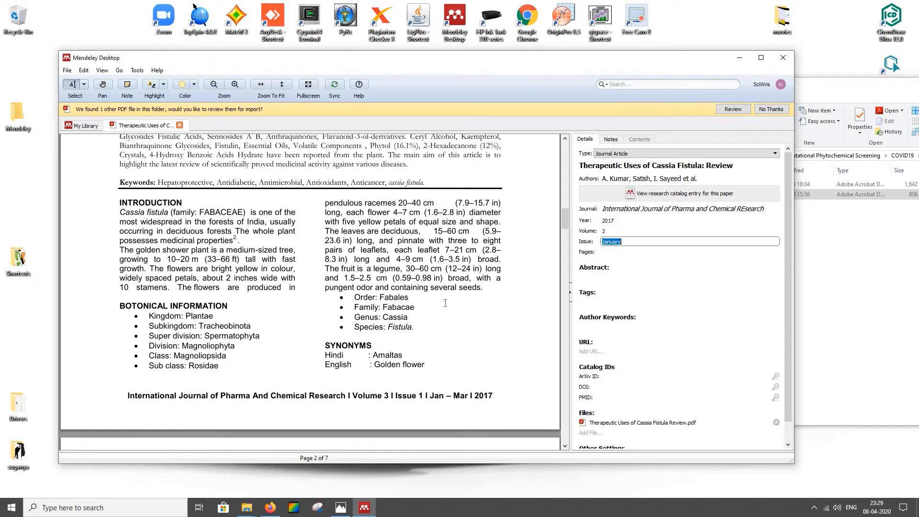
text(11)
key(Tab)
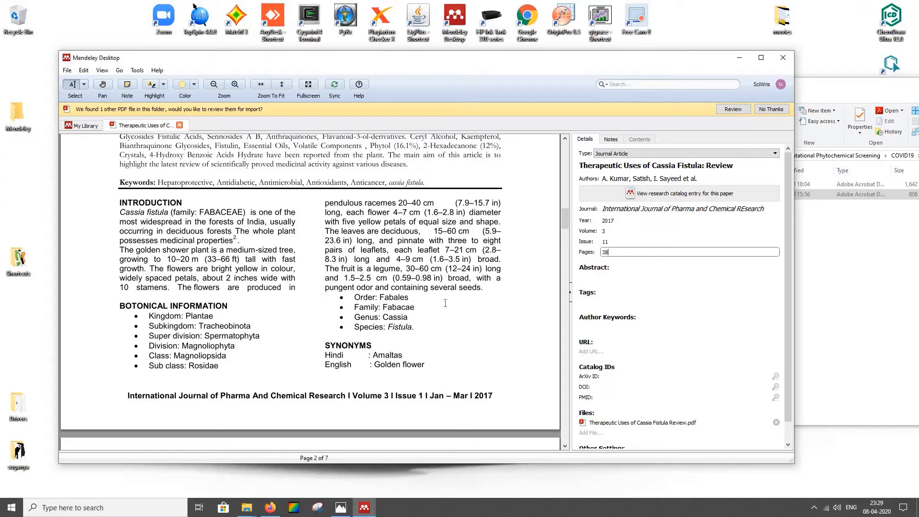
text(38-43)
key(Tab)
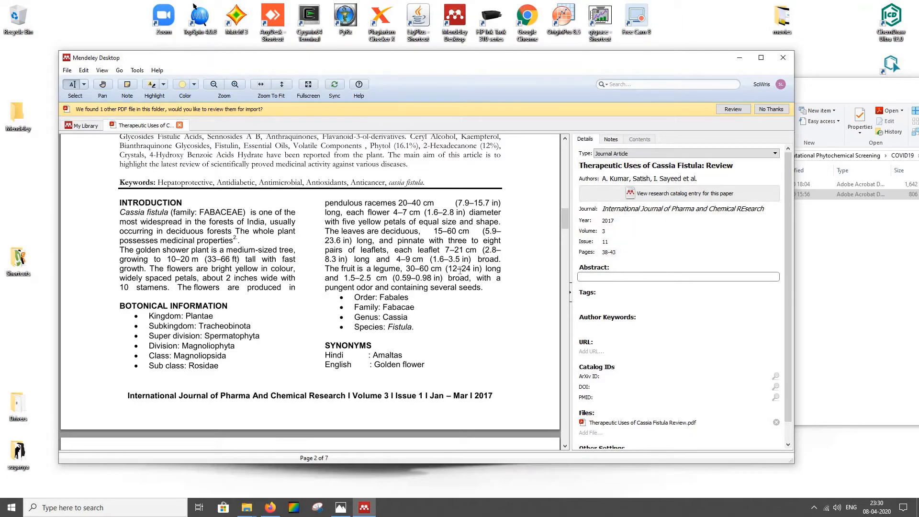
Step: Select the abstract text in the review's PDF and open the entry's Abstract field for editing
scroll(460, 270, up, 4)
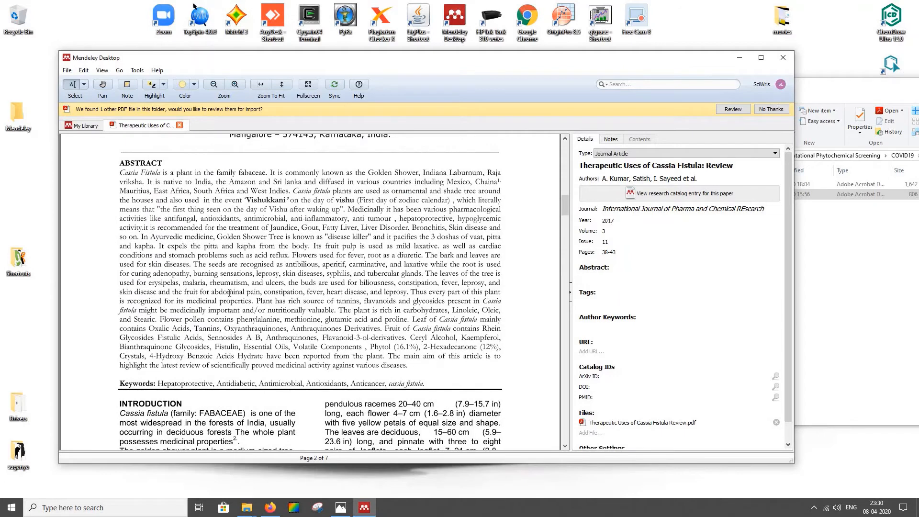
drag(410, 366, 124, 228)
click(124, 183)
click(661, 277)
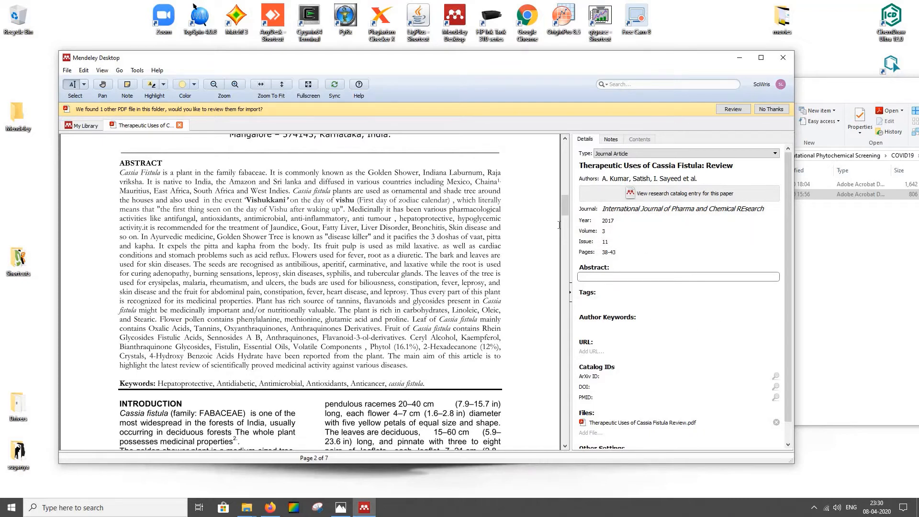
Step: Close the review's PDF and compare the two library entries, ending with the Therapeutic Uses of Cassia Fistula: Review entry selected
key(ctrl+w)
click(349, 159)
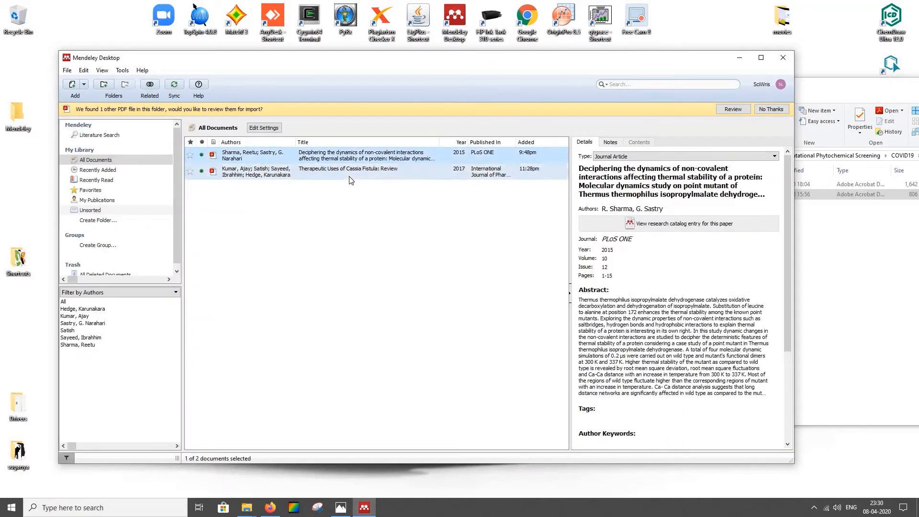
key(Down)
click(354, 160)
ctrl+click(354, 159)
click(355, 177)
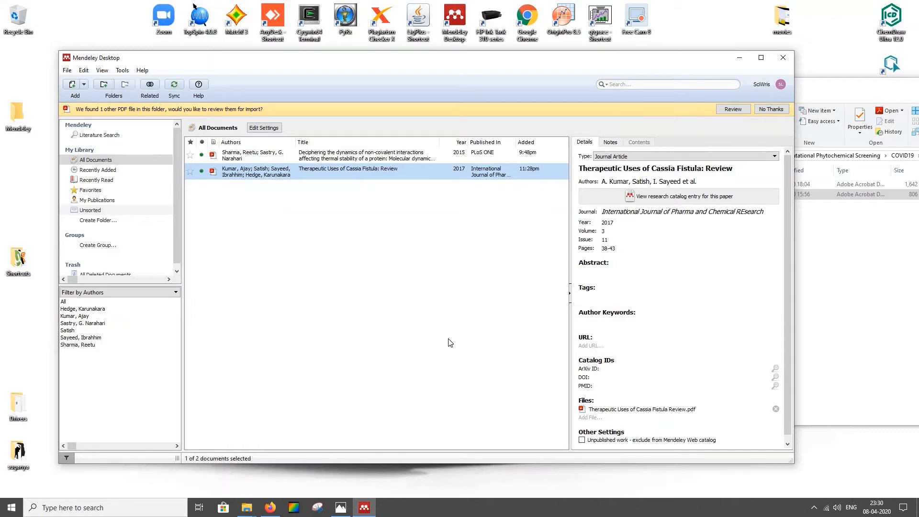
Step: View the N-hexadecanoic Acid article in the browser, and start a manual entry of type Journal Article in Mendeley Desktop
click(271, 508)
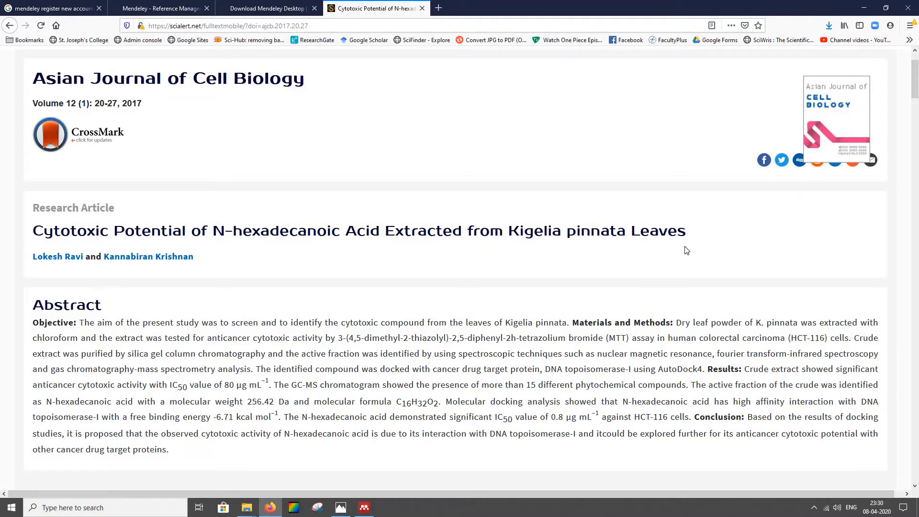
key(alt+Tab)
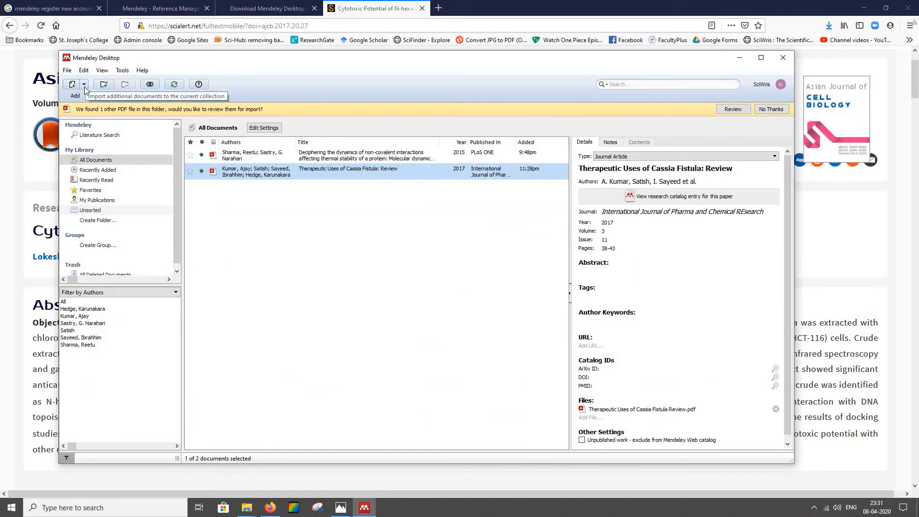
click(84, 84)
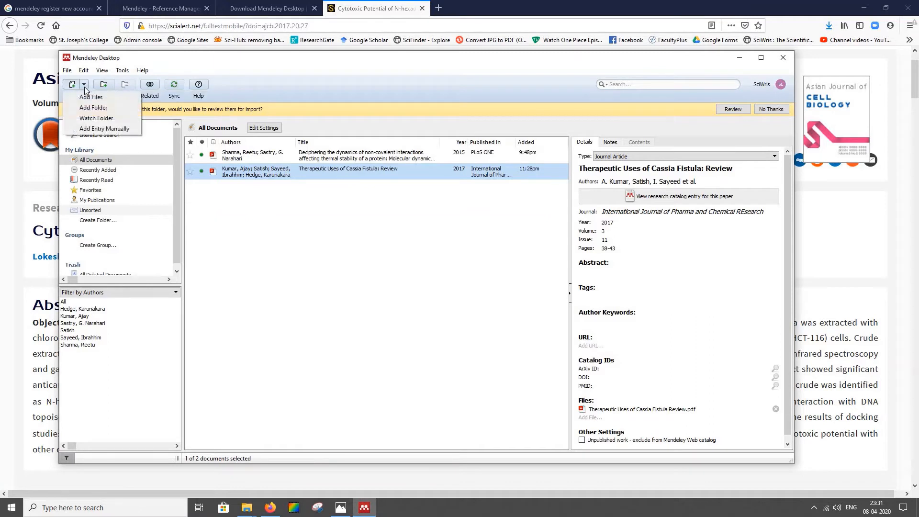
click(116, 129)
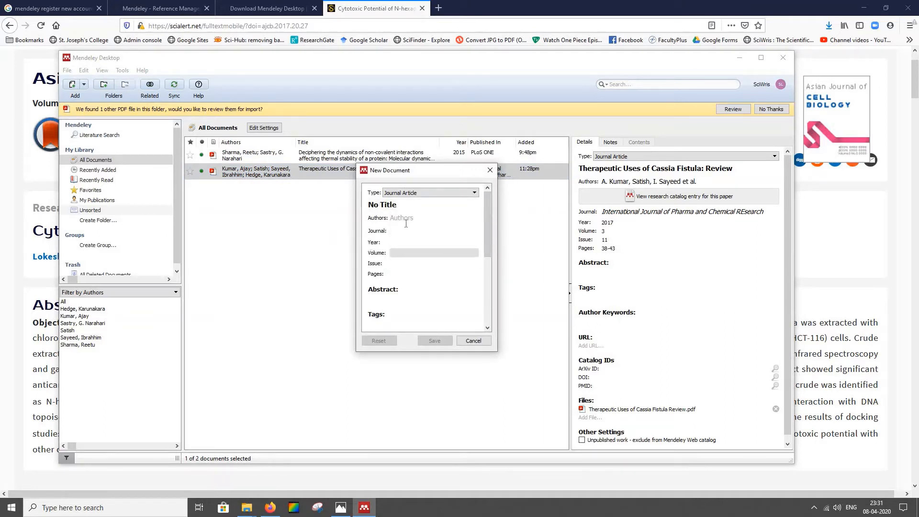
click(473, 193)
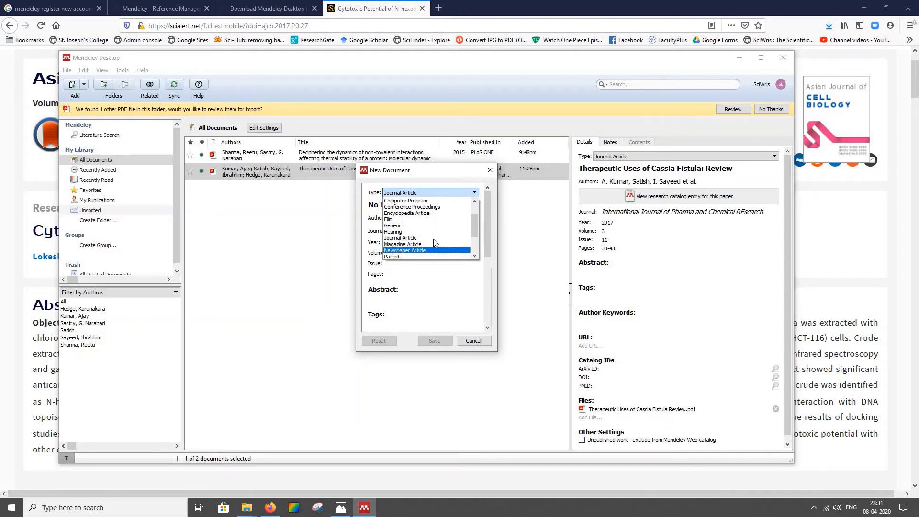
scroll(445, 256, down, 2)
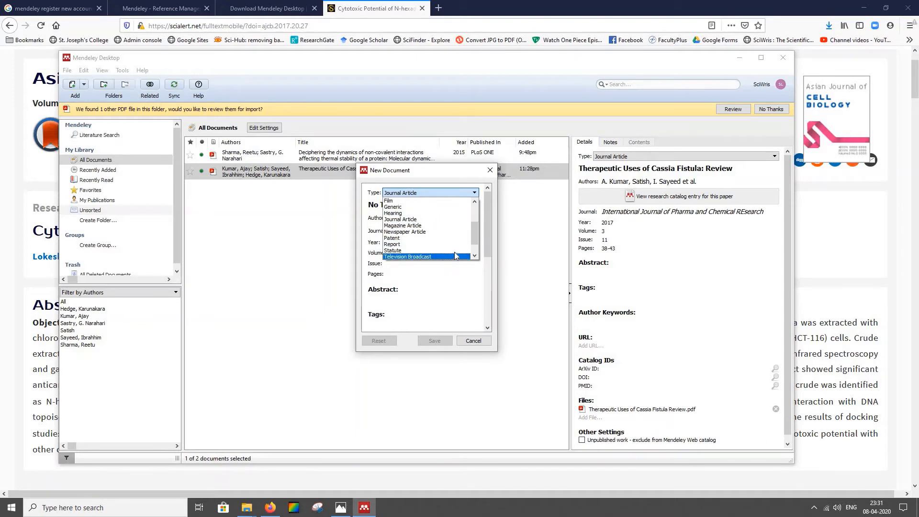
scroll(454, 251, up, 1)
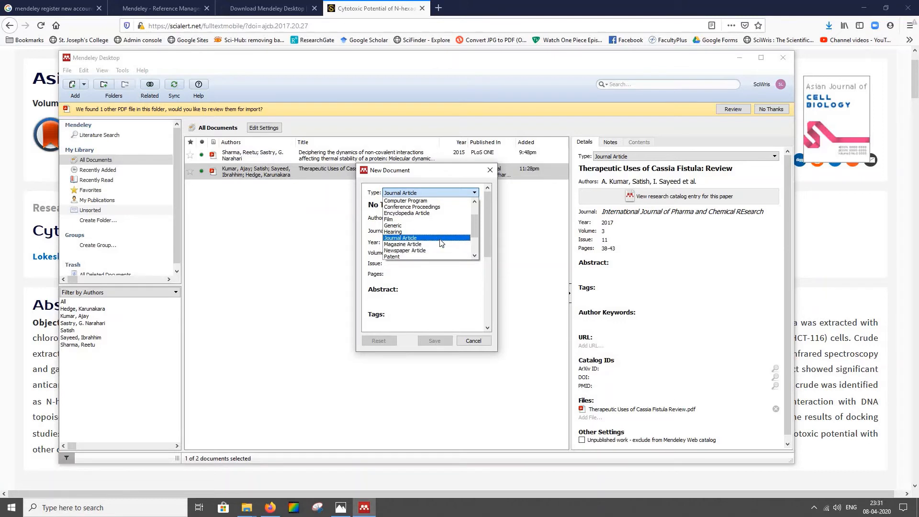
click(441, 238)
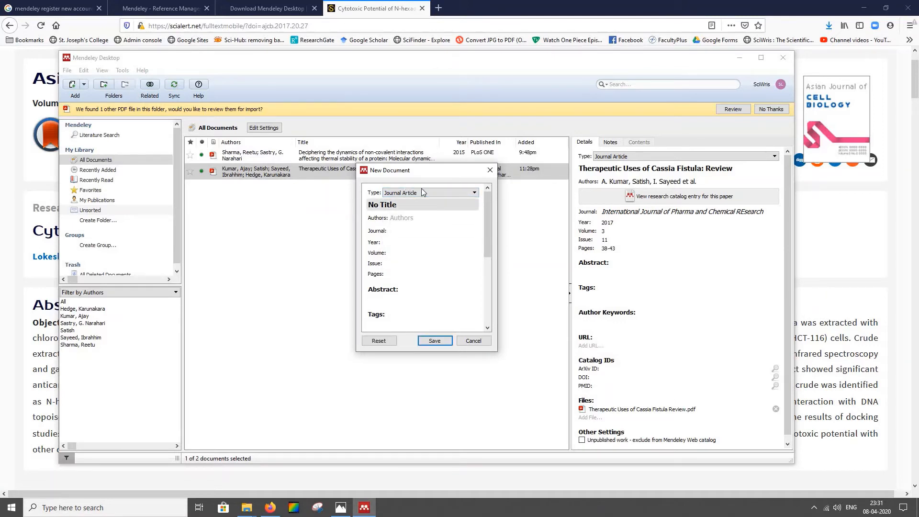
Step: Copy the title "Cytotoxic Potential of N-hexadecanoic Acid Extracted from Kigelia pinnata Leaves" from the browser into the new document's title
key(alt+Tab)
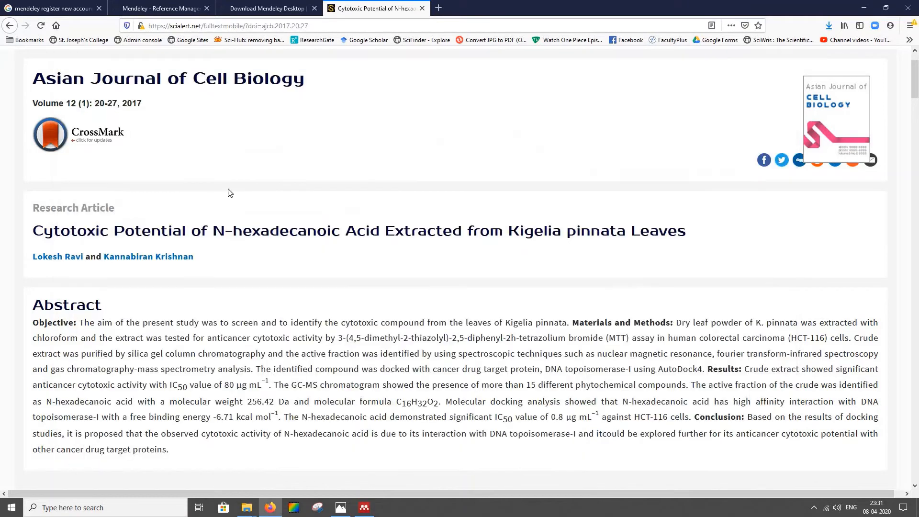
drag(688, 235, 34, 231)
key(ctrl+c)
key(alt+Tab)
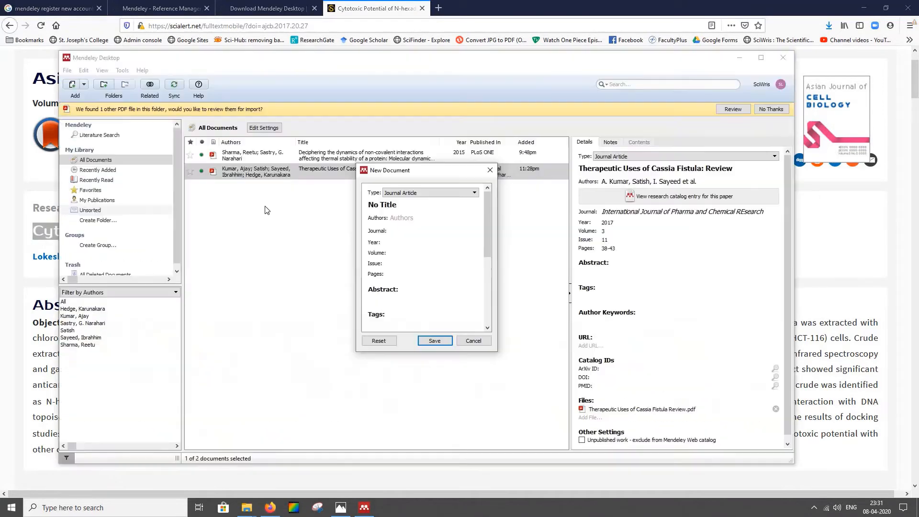
click(402, 207)
double_click(402, 207)
key(ctrl+a)
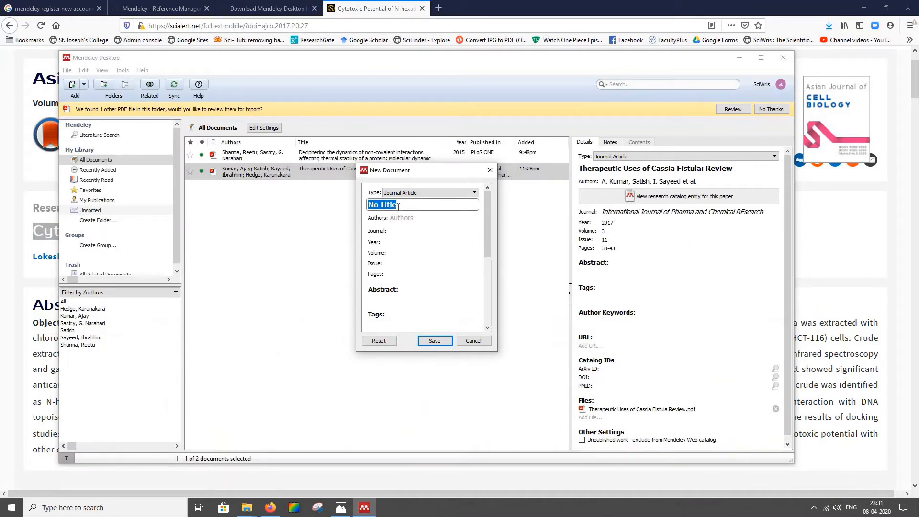
key(ctrl+v)
key(Tab)
Step: Copy the article's author names from the web page in the browser and paste them into the new document's Authors field
key(alt+Tab)
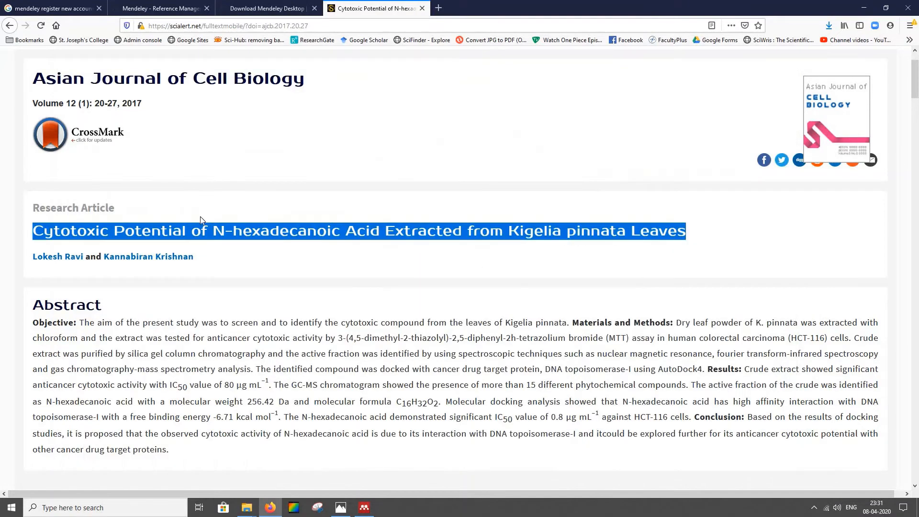
drag(201, 261, 34, 261)
key(ctrl+c)
key(alt+Tab)
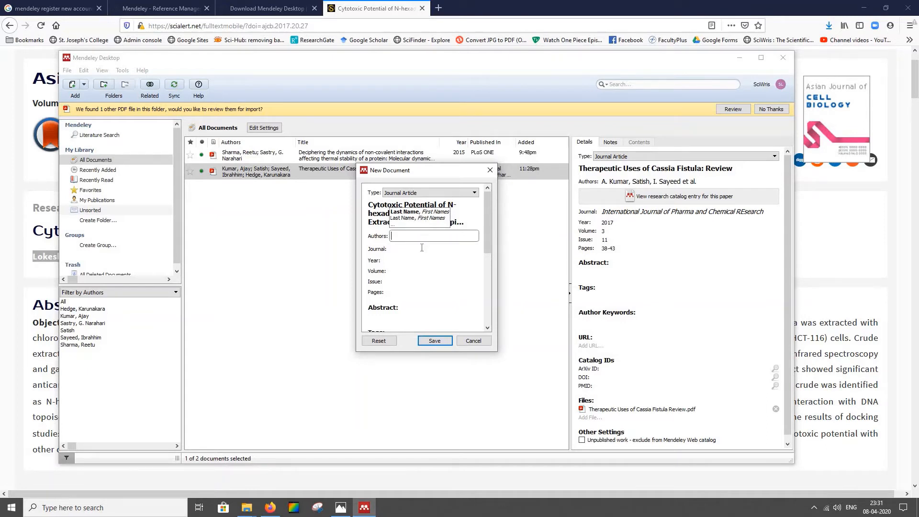
key(ctrl+v)
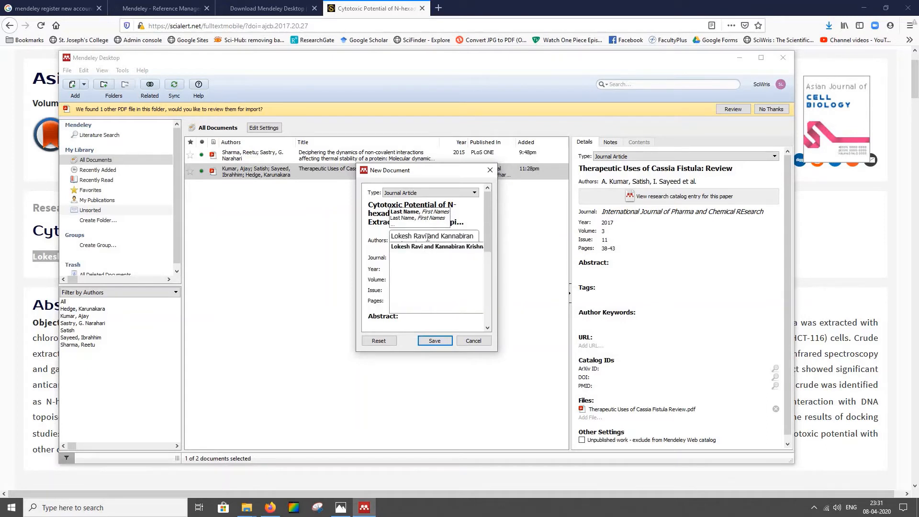
Step: Remove the "and" between the pasted authors and separate them into two author entries, one per line
click(428, 238)
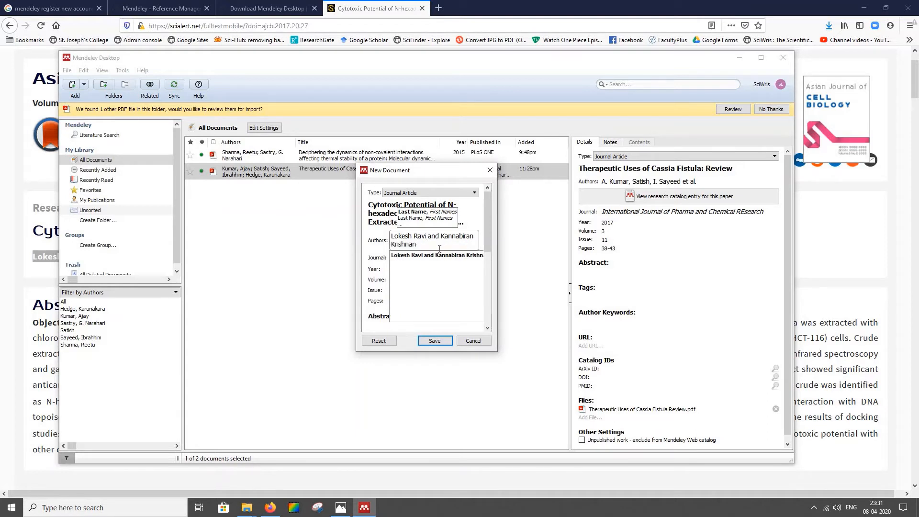
key(Delete)
key(Delete)
key(Delete)
key(Delete)
key(Delete)
key(Return)
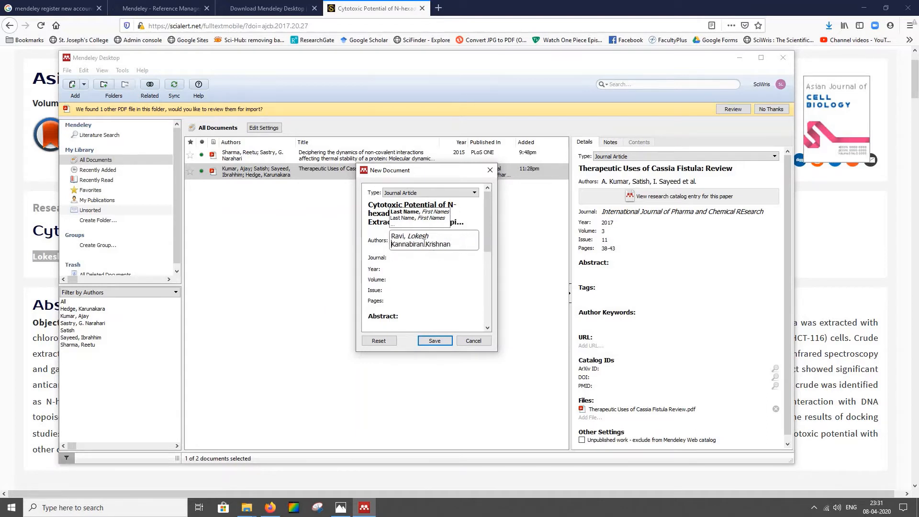
click(453, 246)
key(Return)
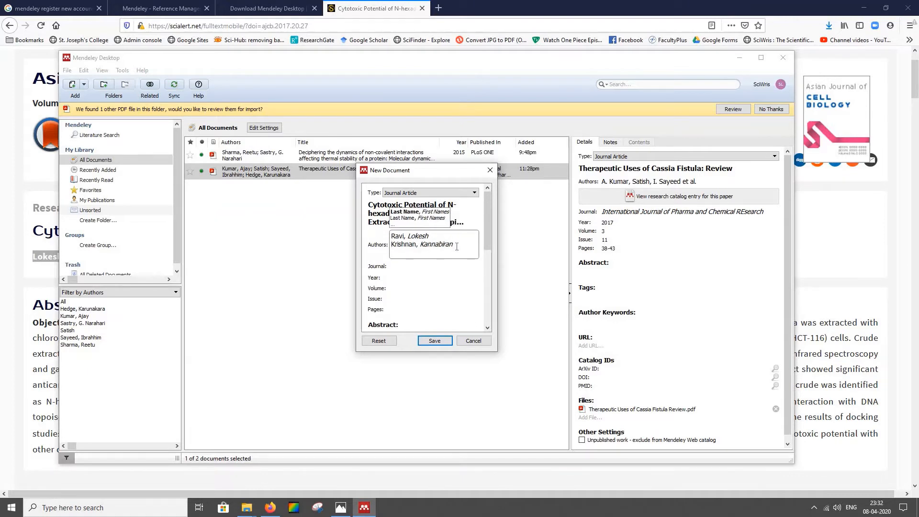
Step: Copy the journal name "Asian Journal of Cell Biology" from the web page into the new document's Journal field
click(440, 263)
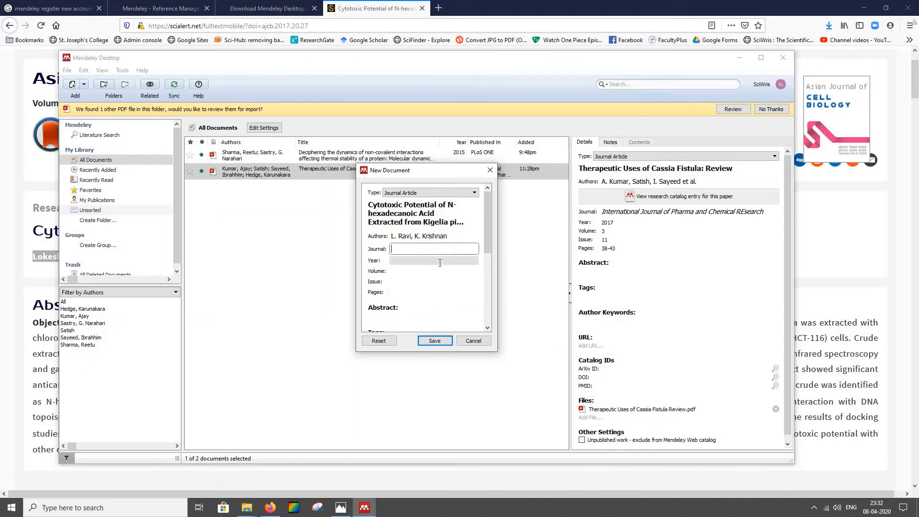
key(alt+Tab)
drag(309, 78, 30, 95)
key(ctrl+c)
key(alt+Tab)
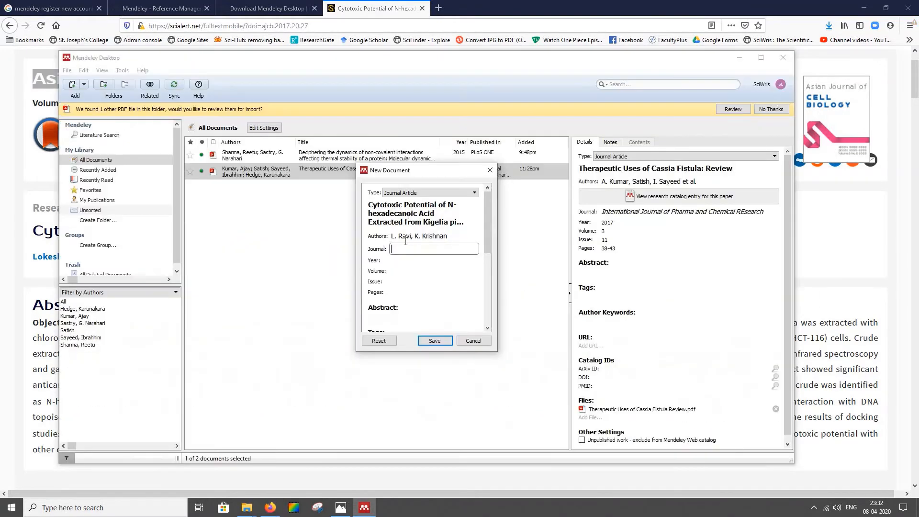
key(ctrl+v)
Step: Set the new document's year to 2017, taken from the article's web page in the browser
click(408, 261)
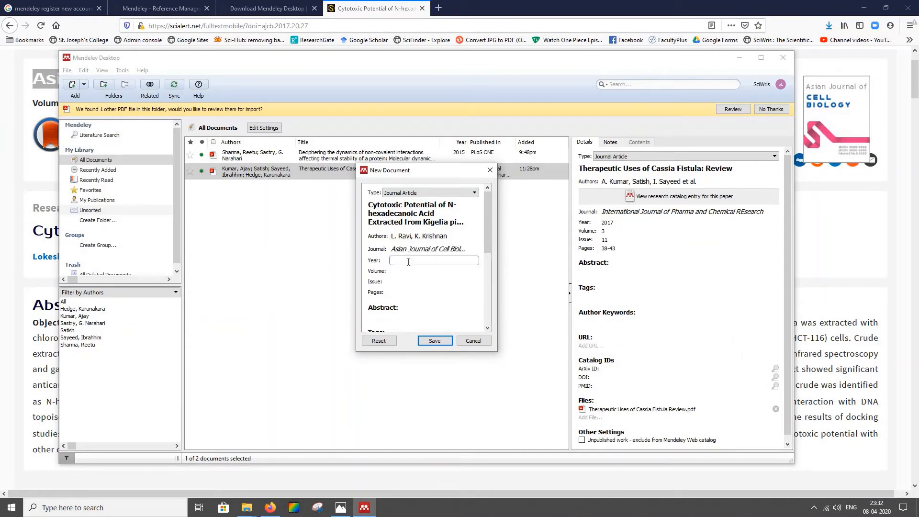
key(alt+Tab)
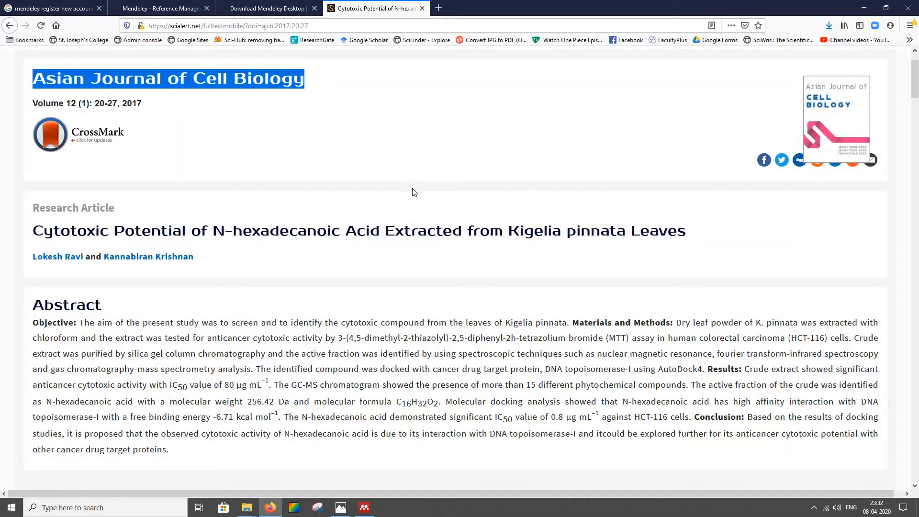
key(alt+Tab)
text(2)
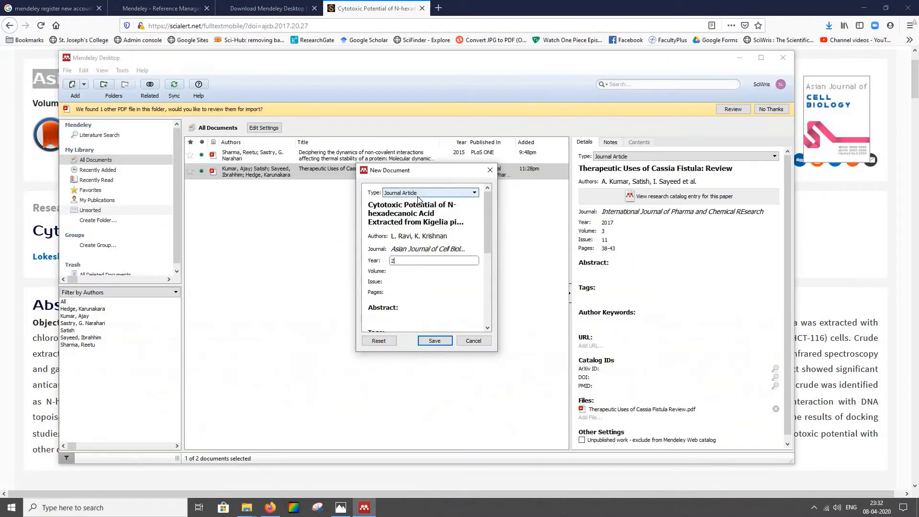
key(alt+Tab)
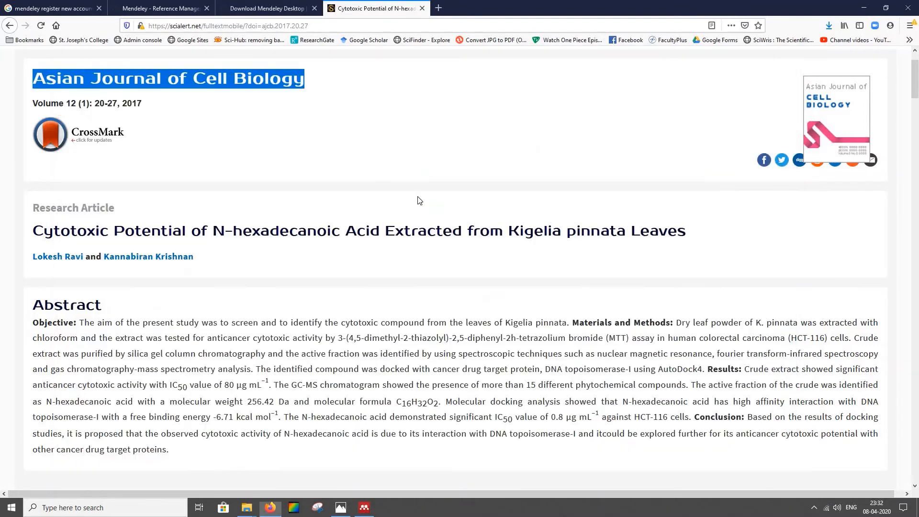
key(alt+Tab)
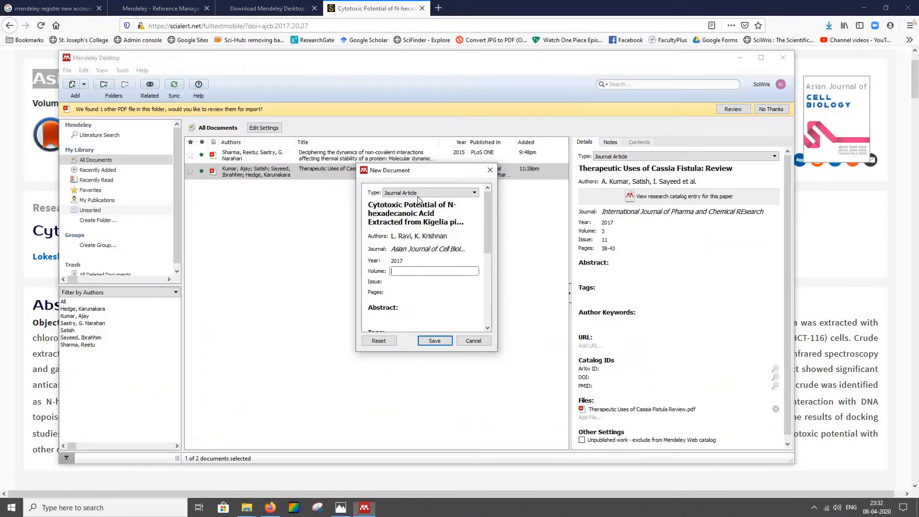
Step: Enter volume 12, issue 1 and pages 20-27 for the new document, as given on the article's web page
text(12)
key(Tab)
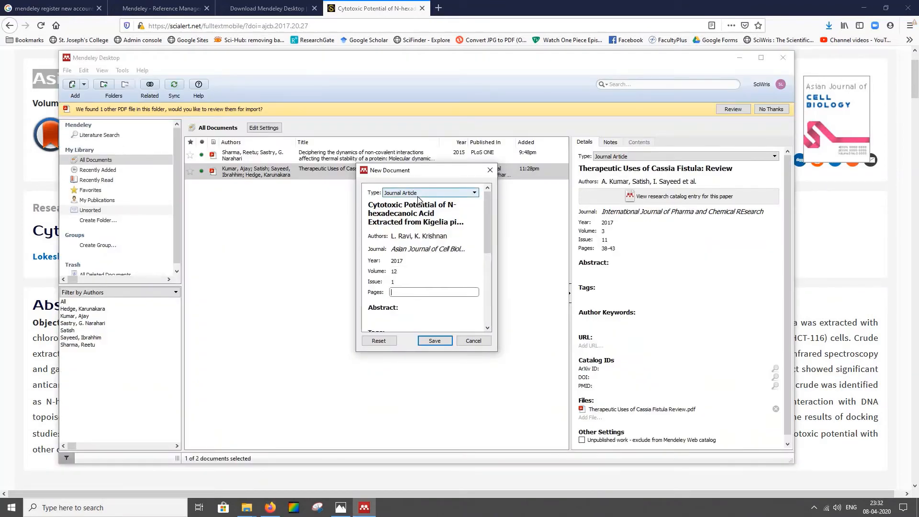
key(alt+Tab)
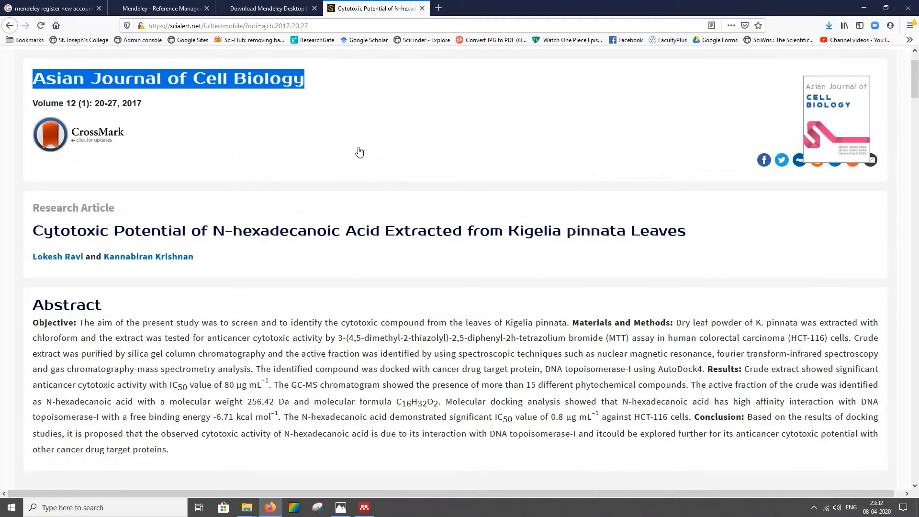
key(alt+Tab)
text(20)
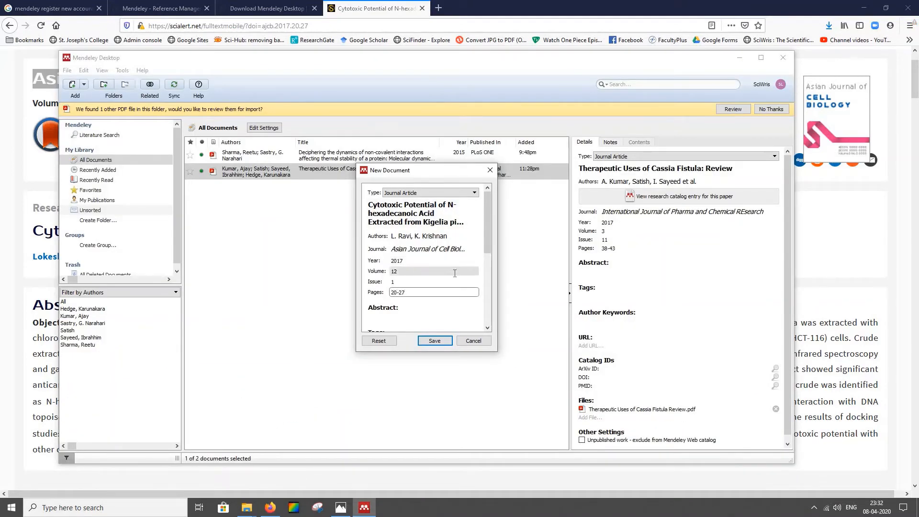
Step: Copy the article's full abstract from the web page into the new document's Abstract field and save the entry
scroll(411, 275, down, 1)
click(398, 292)
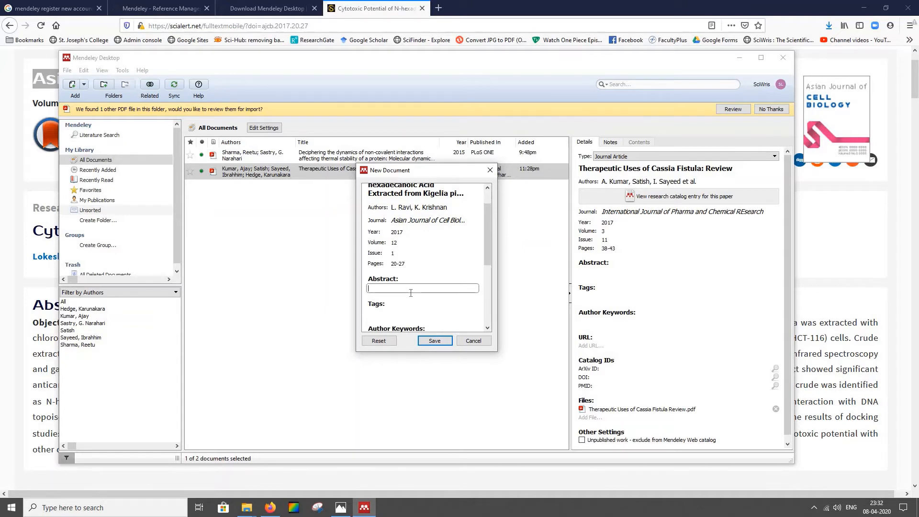
key(alt+Tab)
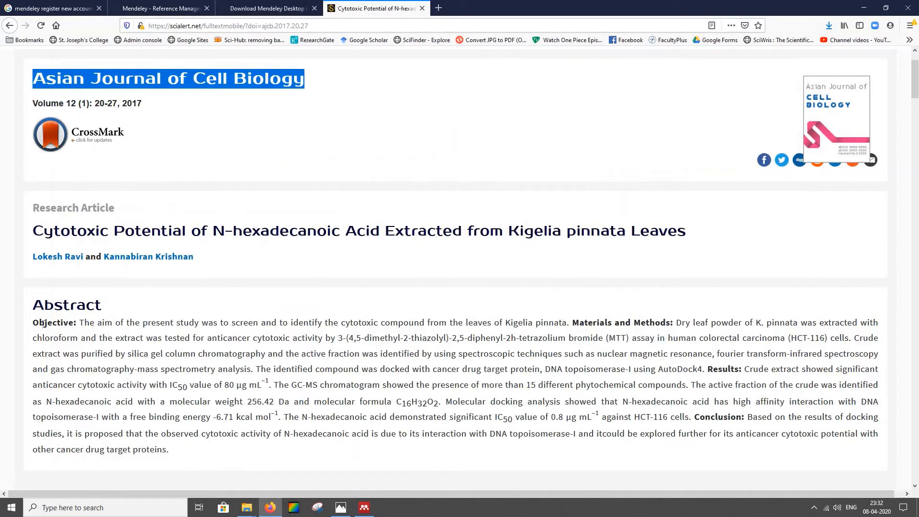
click(33, 324)
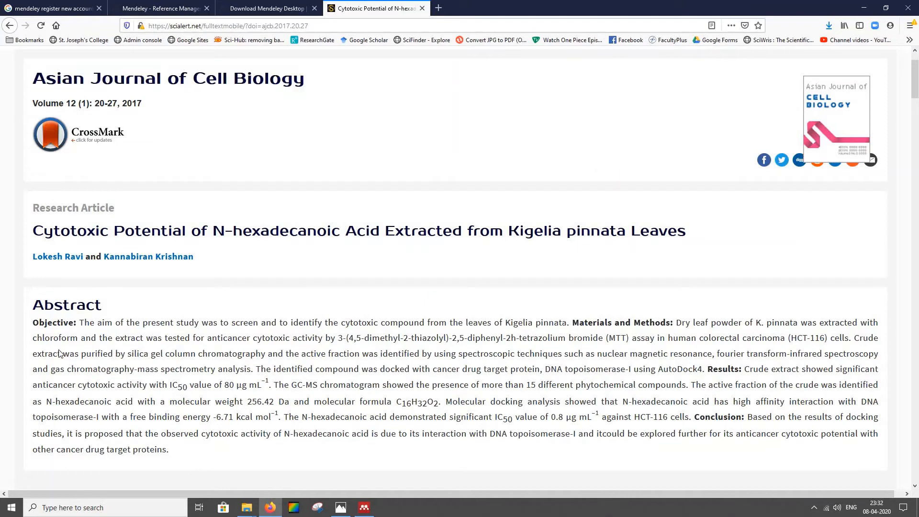
drag(59, 354, 173, 454)
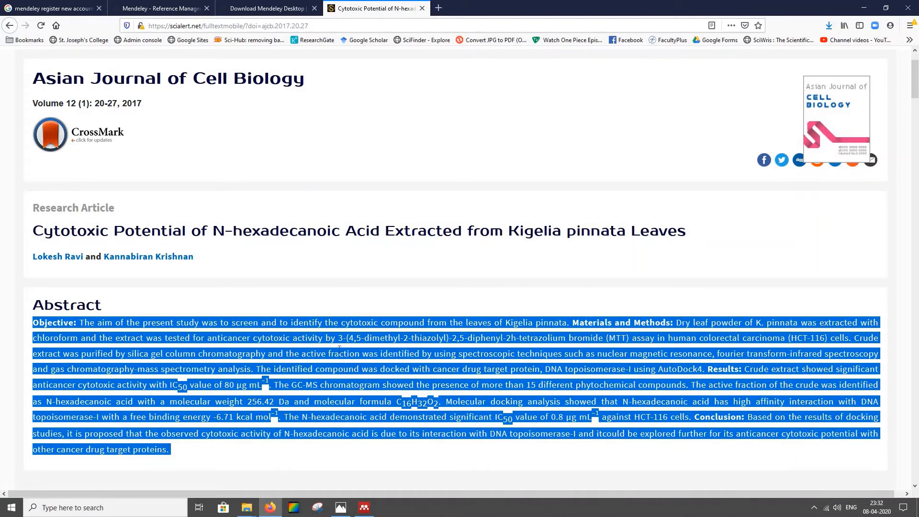
key(alt+Tab)
key(ctrl+v)
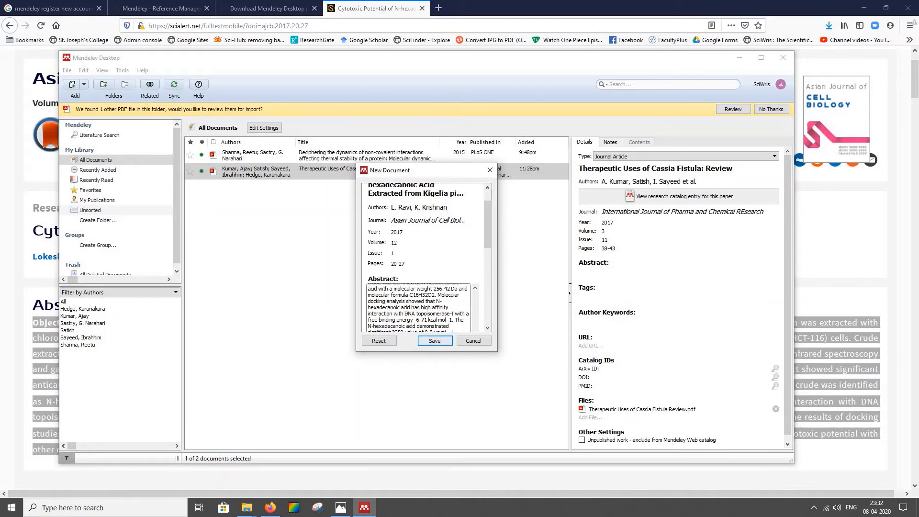
scroll(436, 266, down, 1)
scroll(438, 233, down, 3)
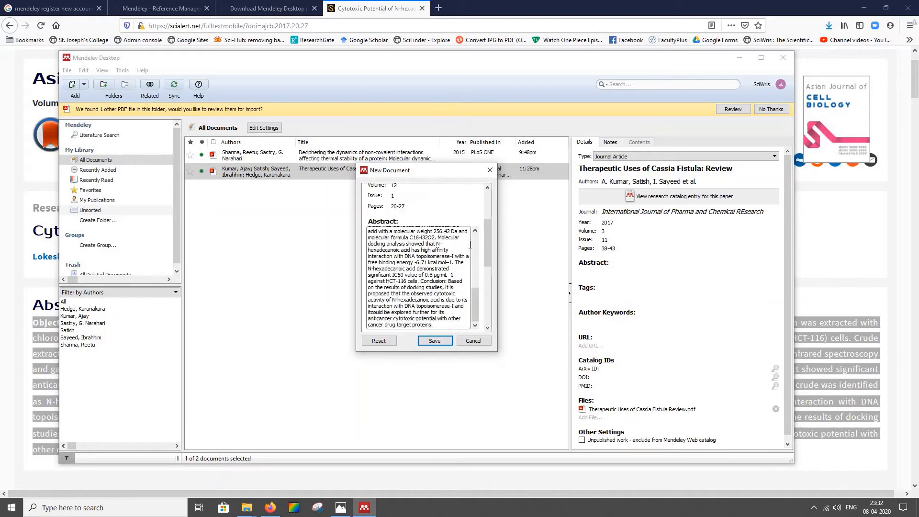
click(435, 340)
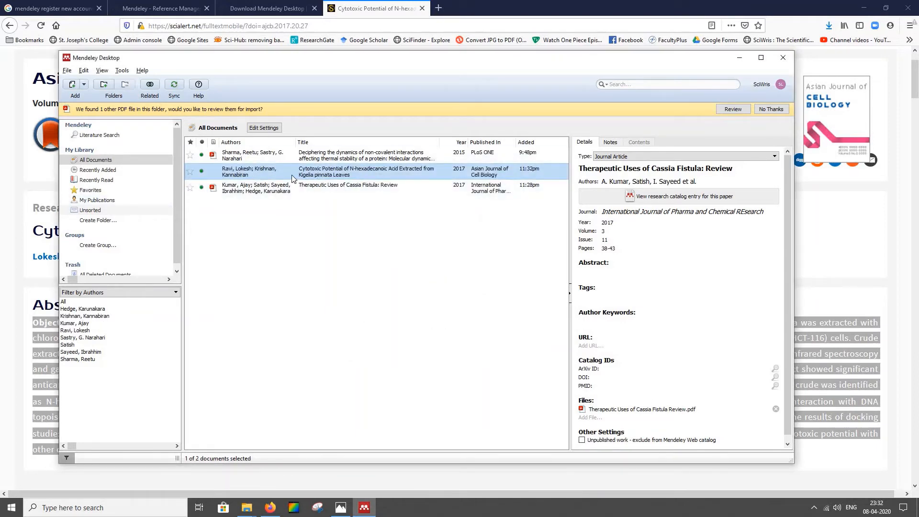
Step: Sort the library by date added and select the new "Cytotoxic Potential of N-hexadecanoic Acid" entry
click(526, 142)
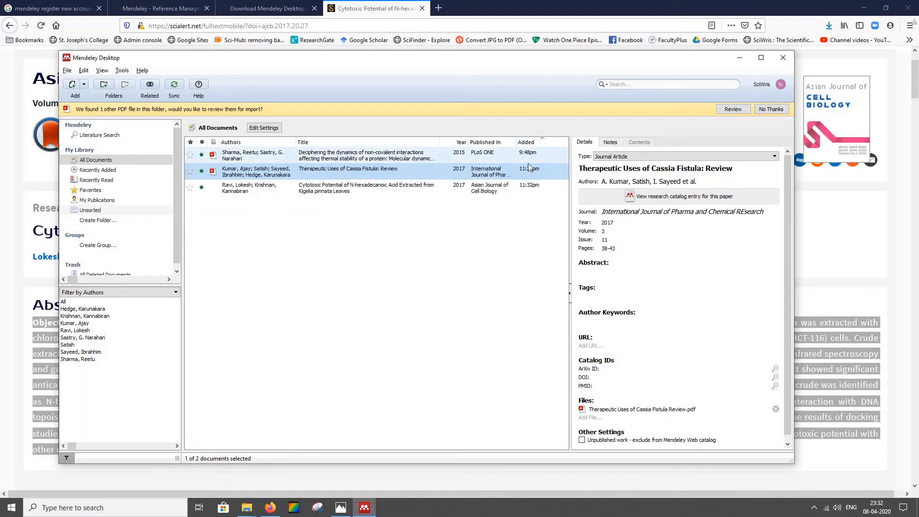
click(243, 207)
click(240, 190)
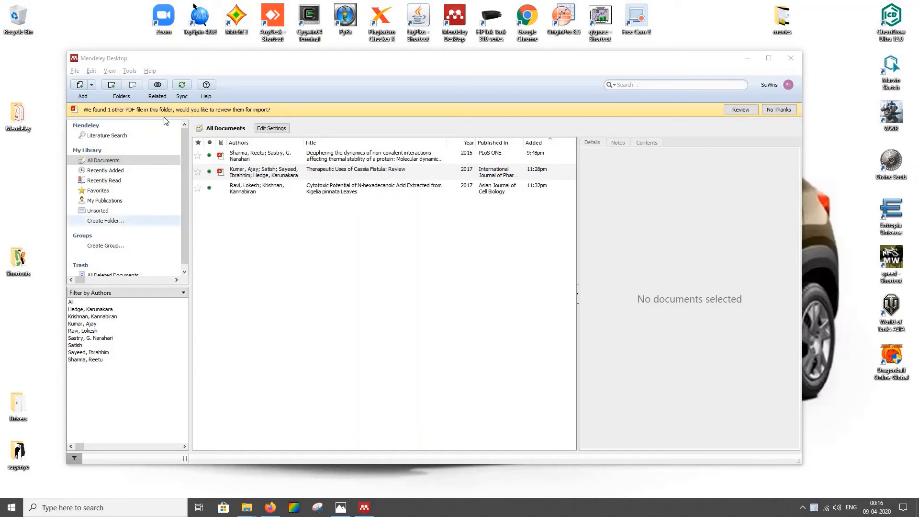
Step: Check Mendeley Desktop for its MS Word plugin option, and display the Mendeley Cite-O-Matic commands in Word
click(136, 72)
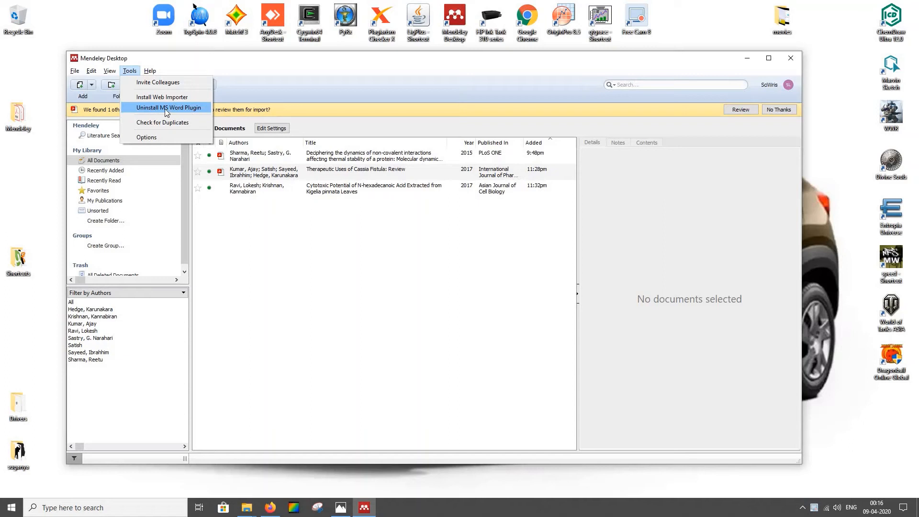
click(345, 284)
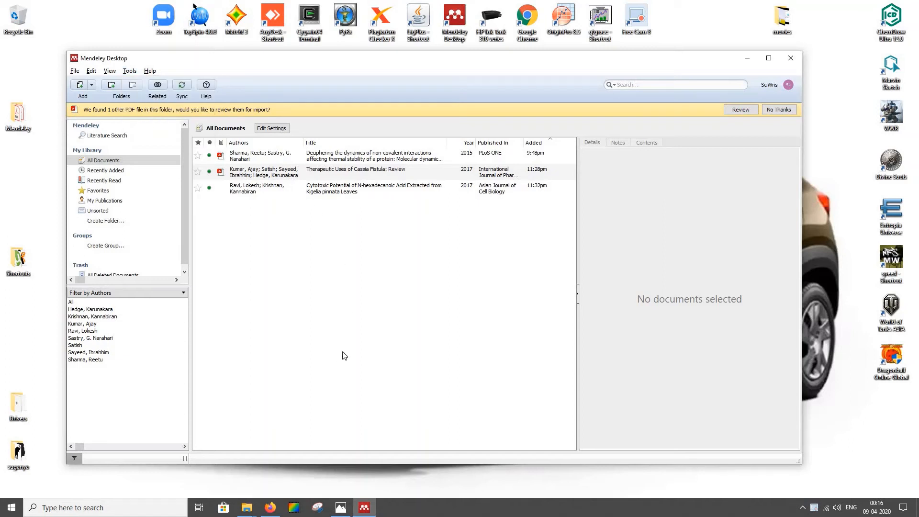
click(129, 70)
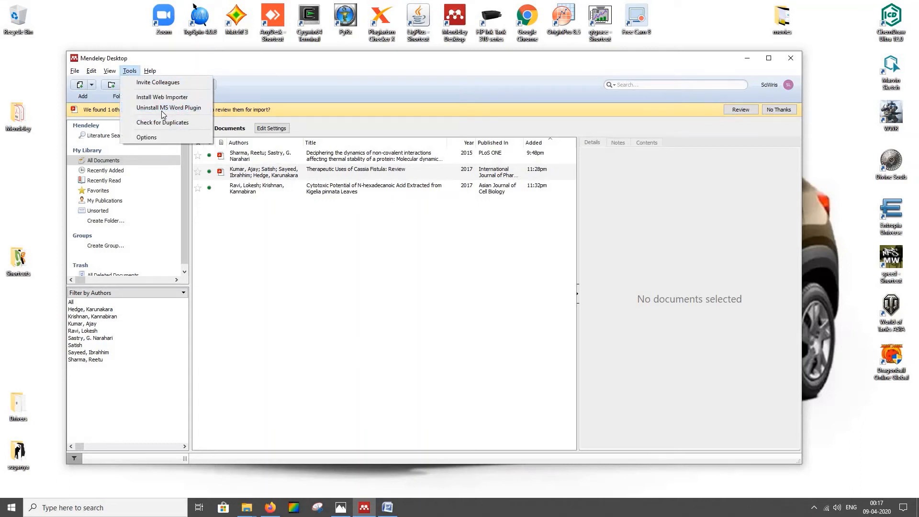
click(316, 260)
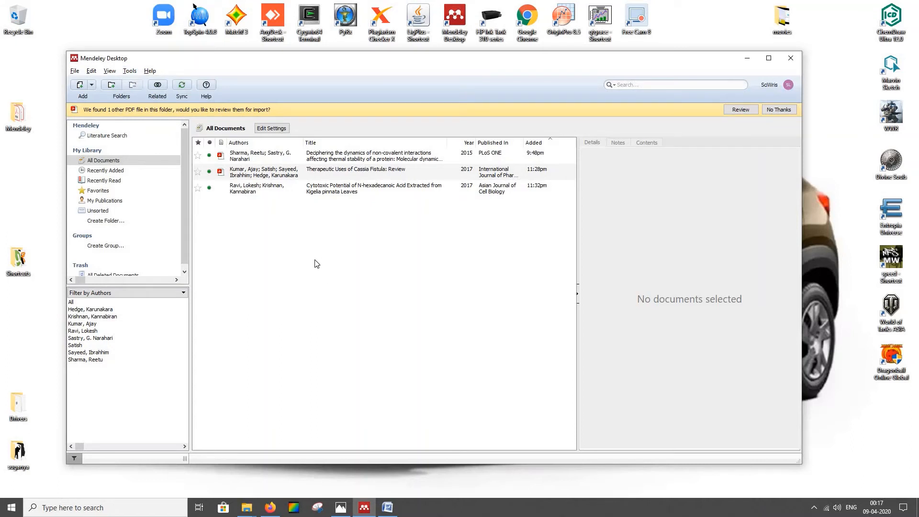
click(388, 508)
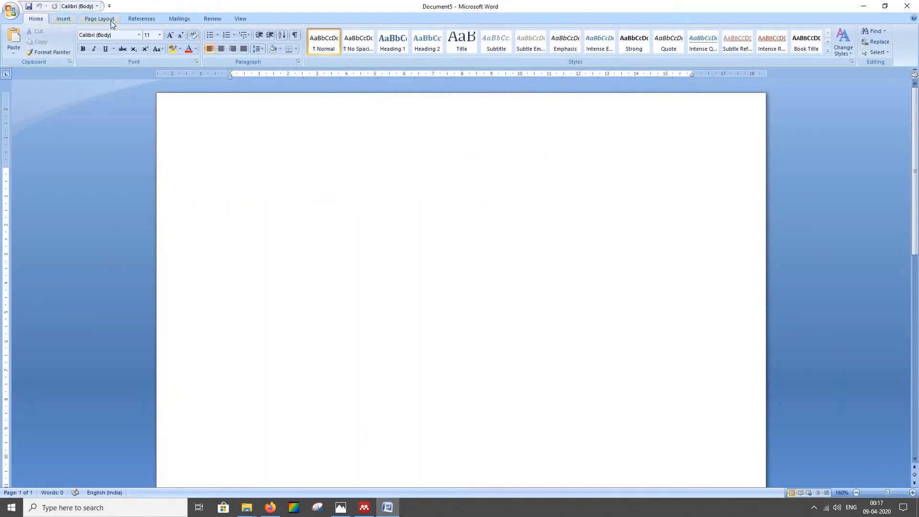
click(133, 20)
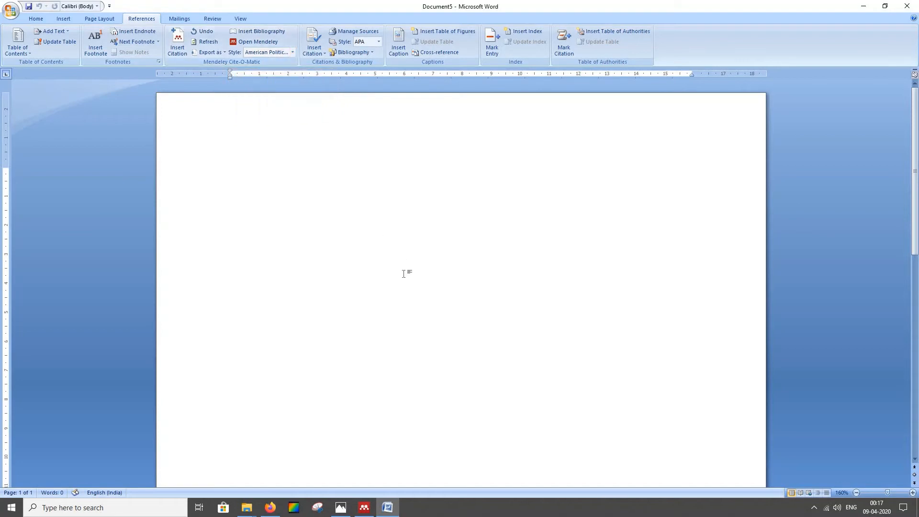
Step: Switch to Mendeley Desktop and look through the articles in the library that are available for citing
click(365, 508)
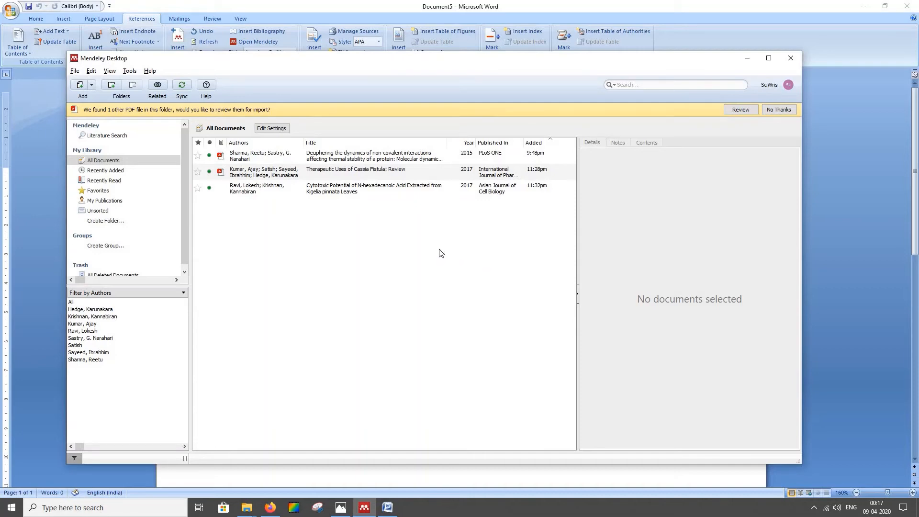
click(245, 191)
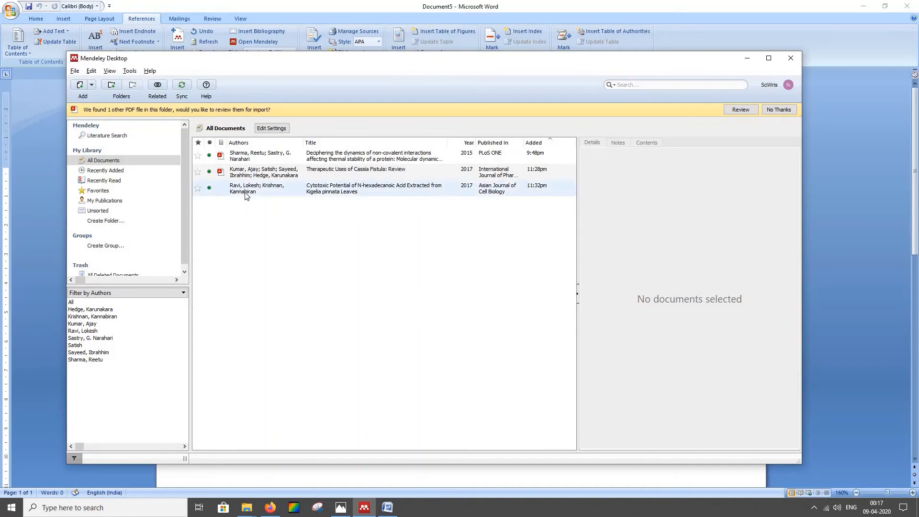
click(253, 173)
click(271, 158)
click(268, 172)
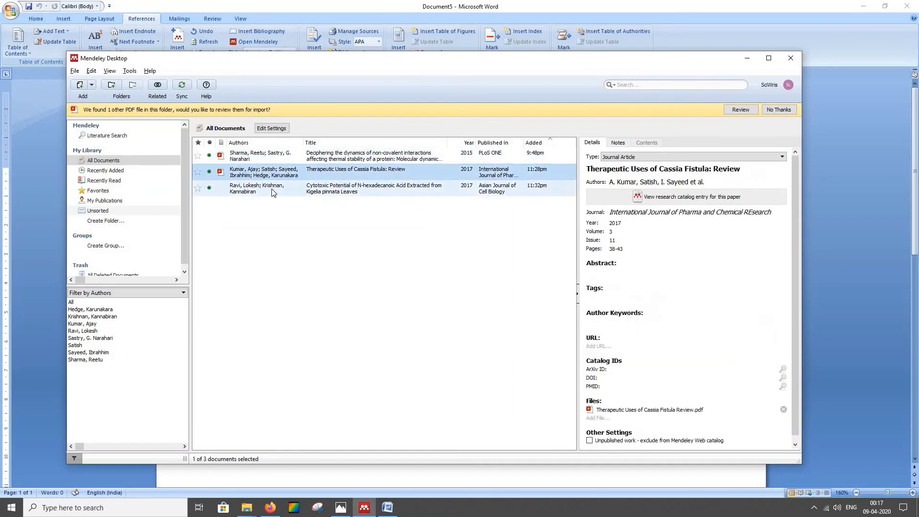
click(274, 191)
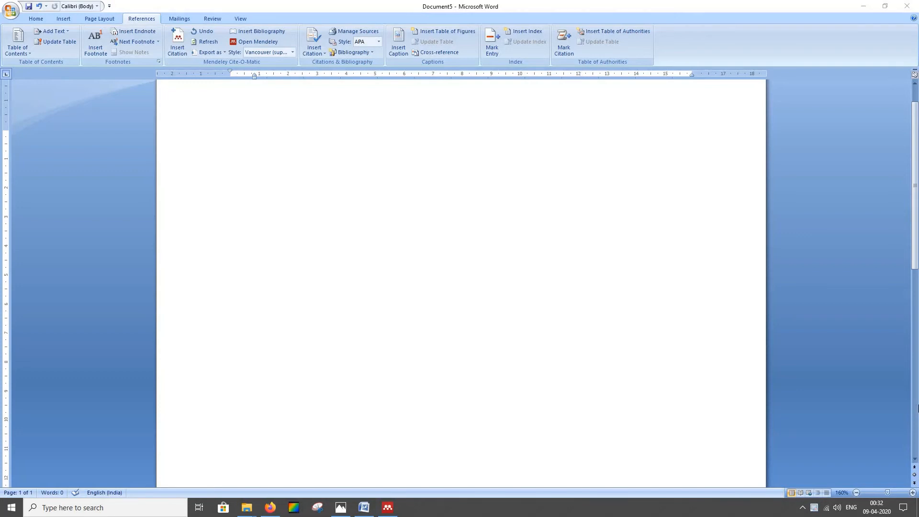
Step: Write the sentence "This is an example for Citation One" in the blank Word document
scroll(865, 459, up, 1)
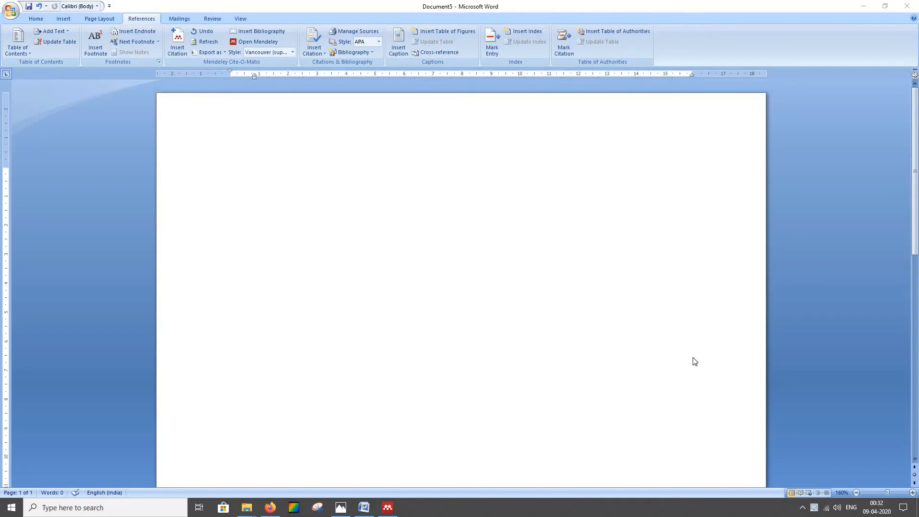
click(262, 233)
text(This is an example for Citation One)
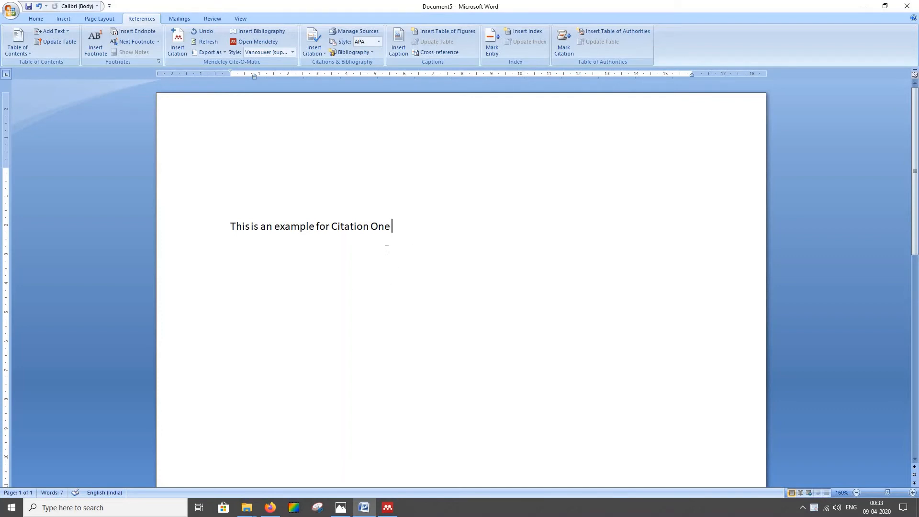
Step: Insert a Mendeley citation of the "Cytotoxic Potential of N-hexadecanoic Acid" article after the example sentence, searching the library by its title
click(179, 48)
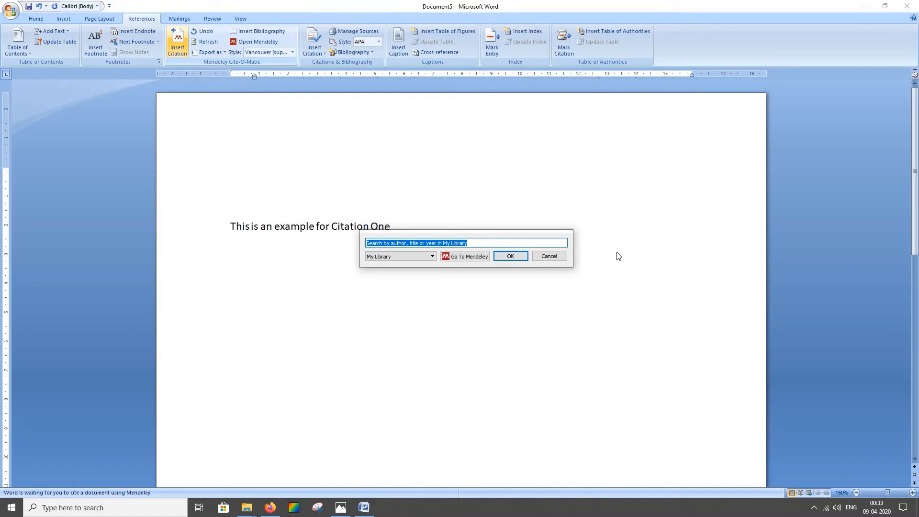
text(cyto)
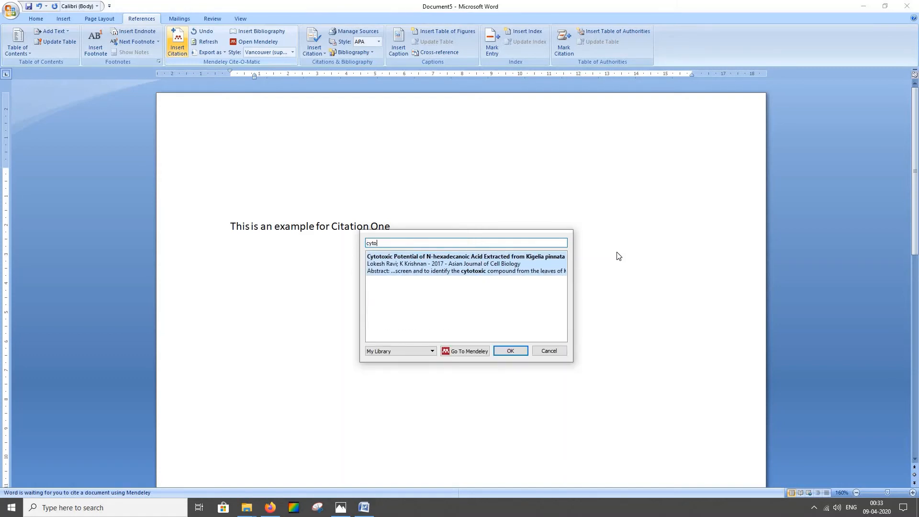
text(toxic)
click(408, 264)
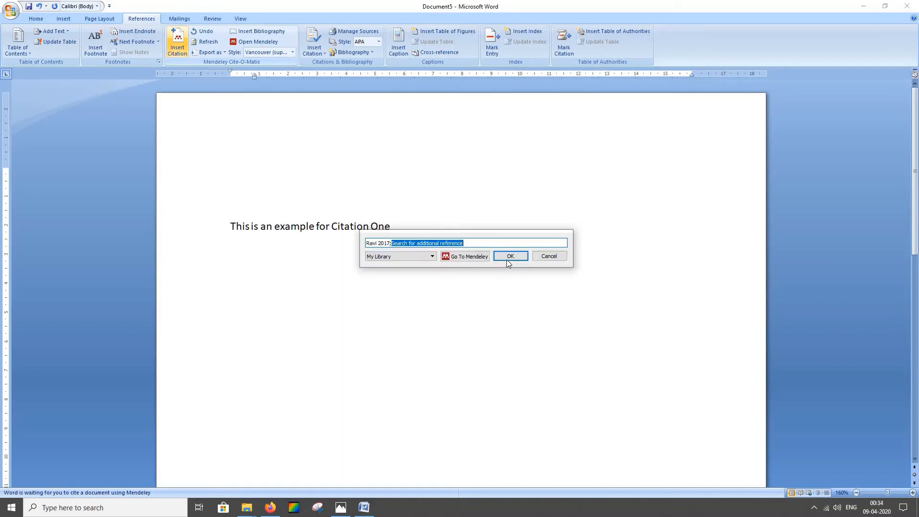
click(510, 256)
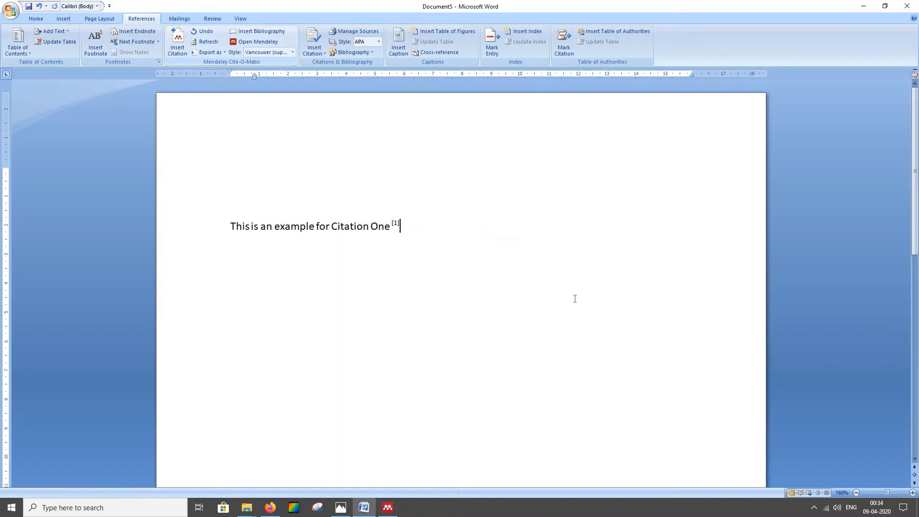
Step: End the first sentence with a full stop and write "This is an example for Citation Two" on a new line
text(.)
key(Return)
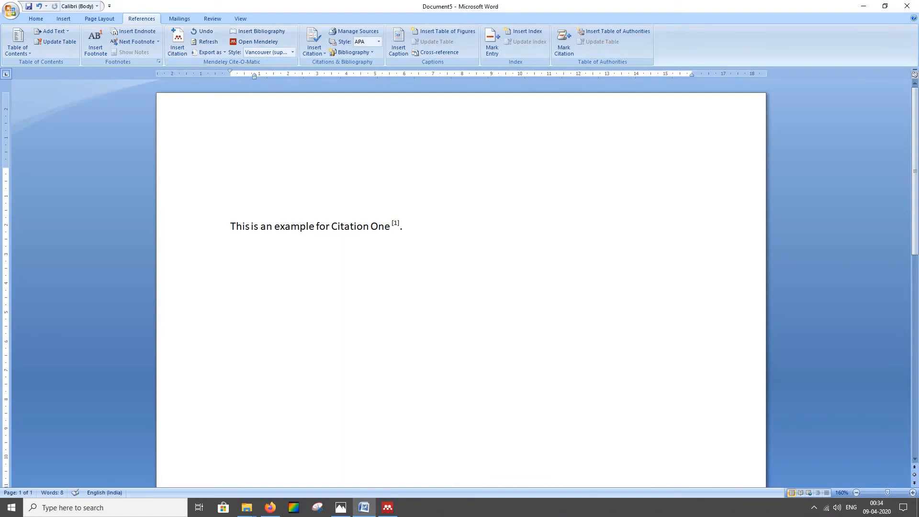
text(This is an example for Citation Two)
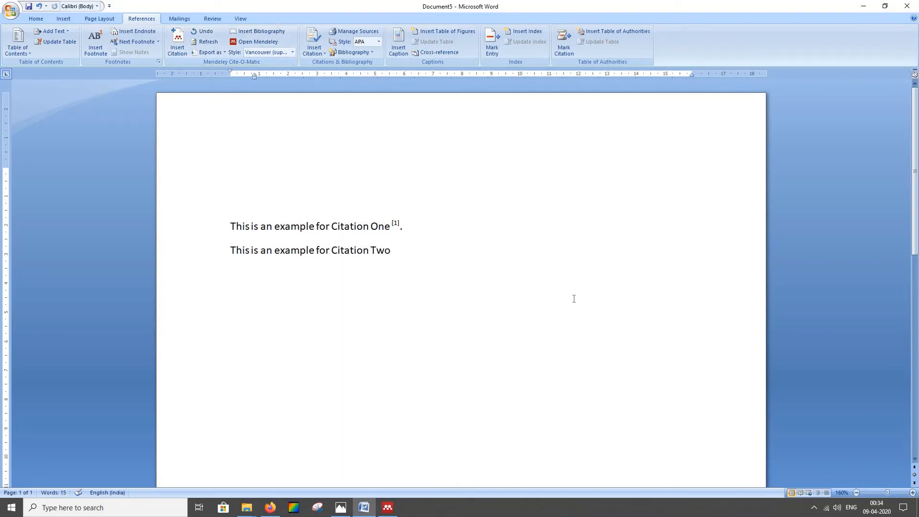
Step: Insert a Mendeley citation of the "Deciphering the dynamics of non-covalent interactions" article after the second sentence, searching for 2015, and add a full stop
click(175, 42)
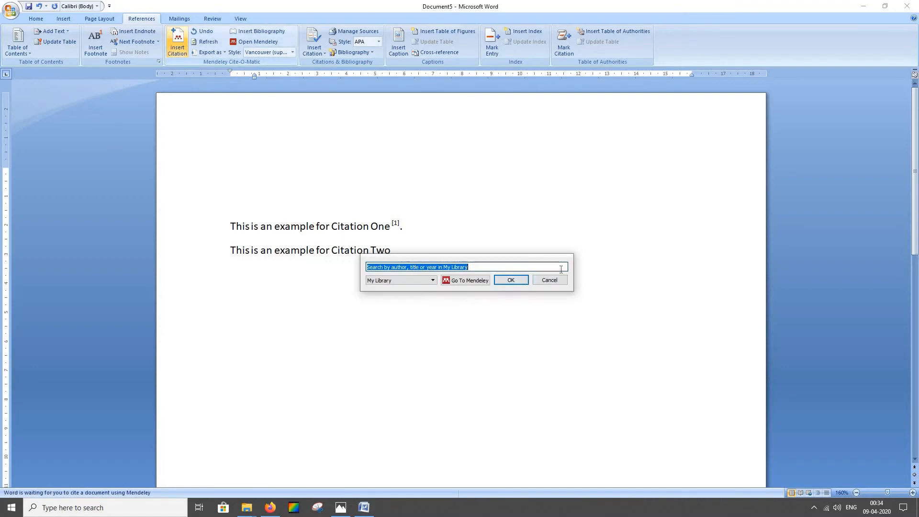
text(2015)
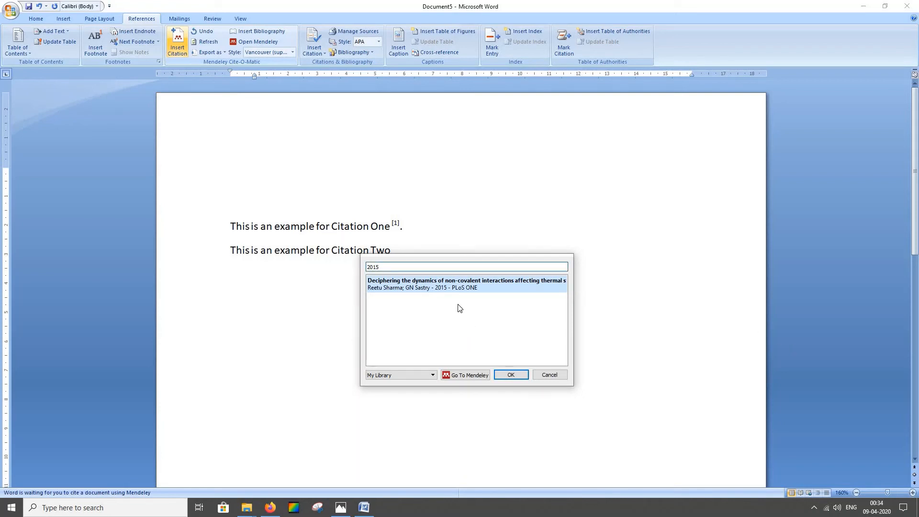
click(460, 289)
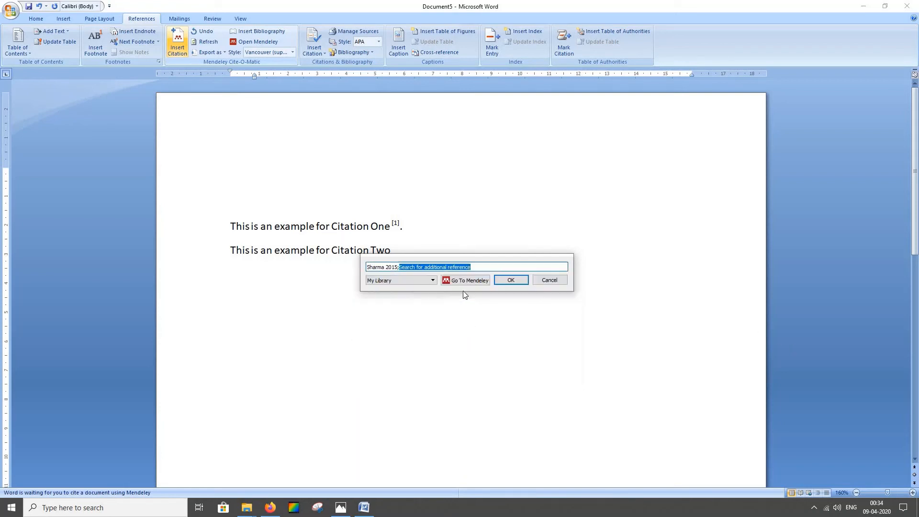
click(510, 282)
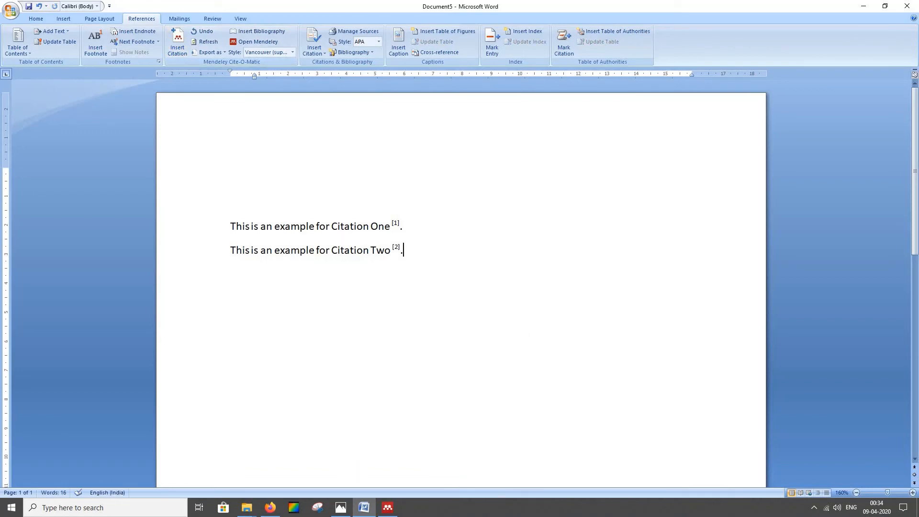
Step: Write "Example for multiple Citations" on a new line and insert one combined citation of the "Cytotoxic Potential" and 2015 "Deciphering the dynamics" articles
key(Return)
text(Example for multiple Citations)
click(177, 43)
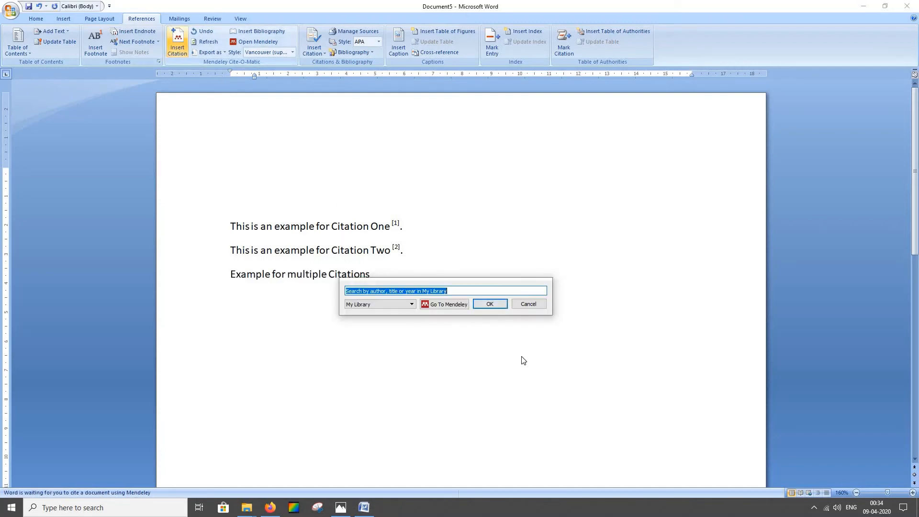
text(cytot)
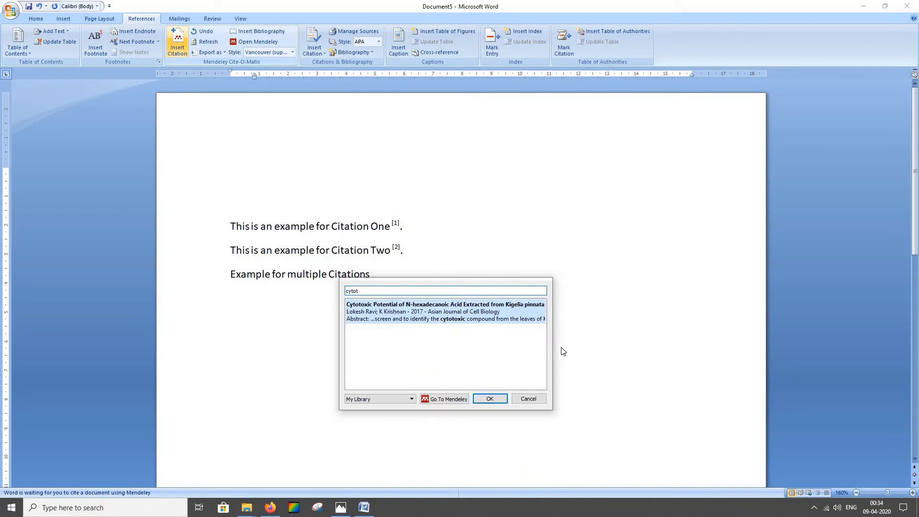
click(435, 316)
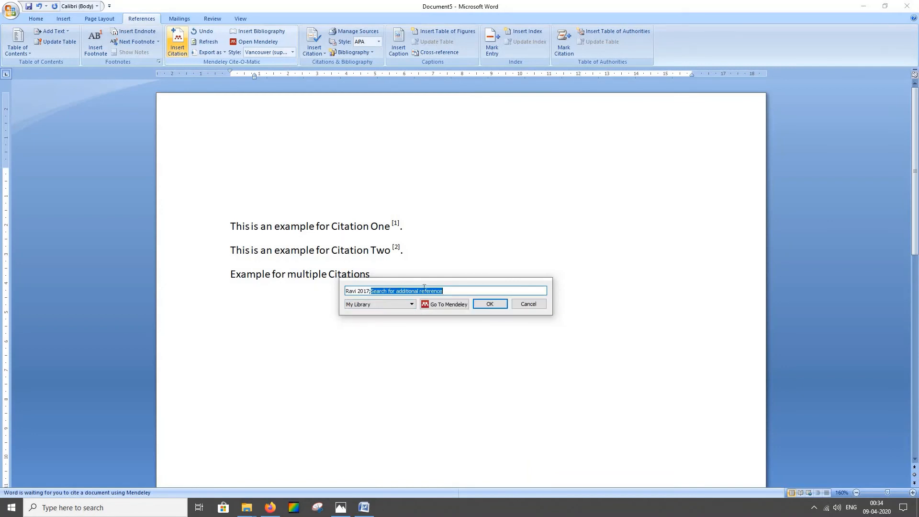
text(201)
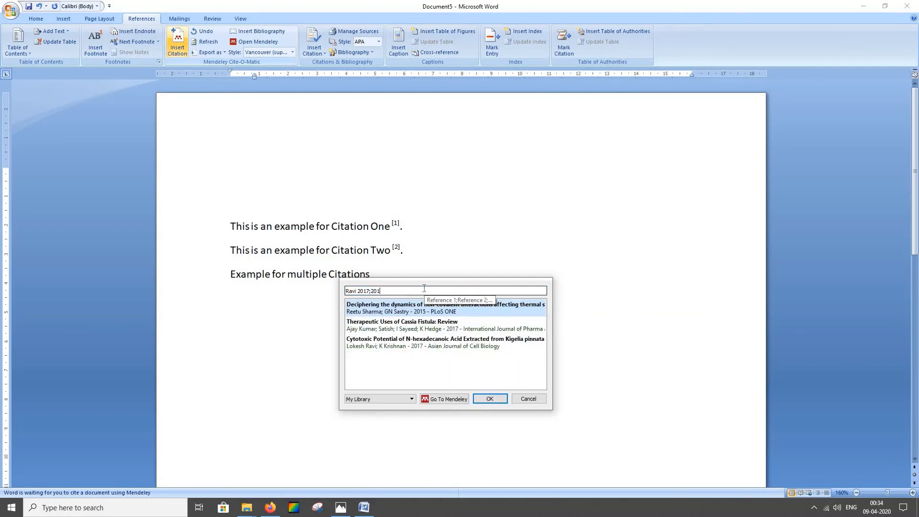
text(5)
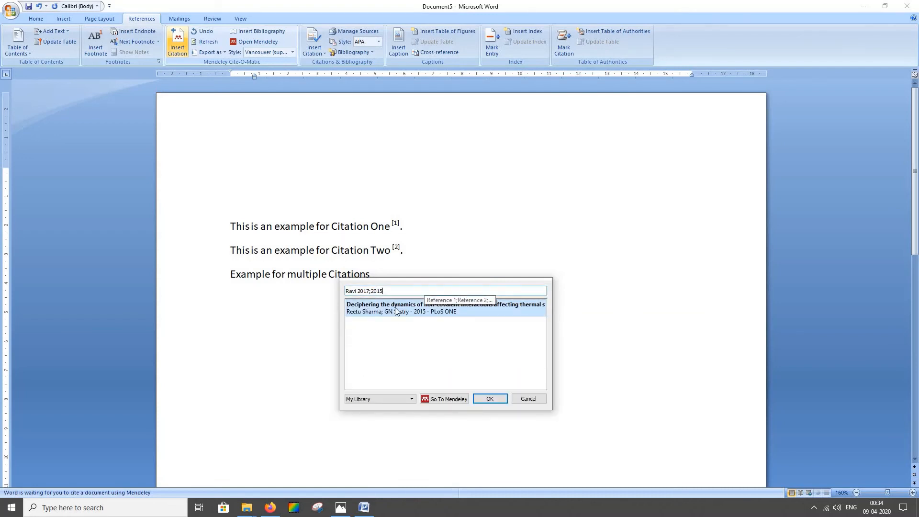
click(447, 314)
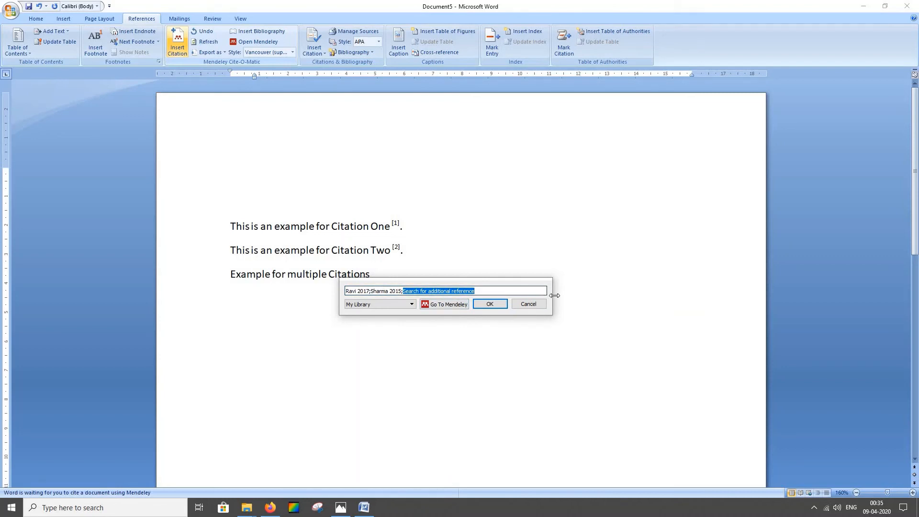
click(496, 307)
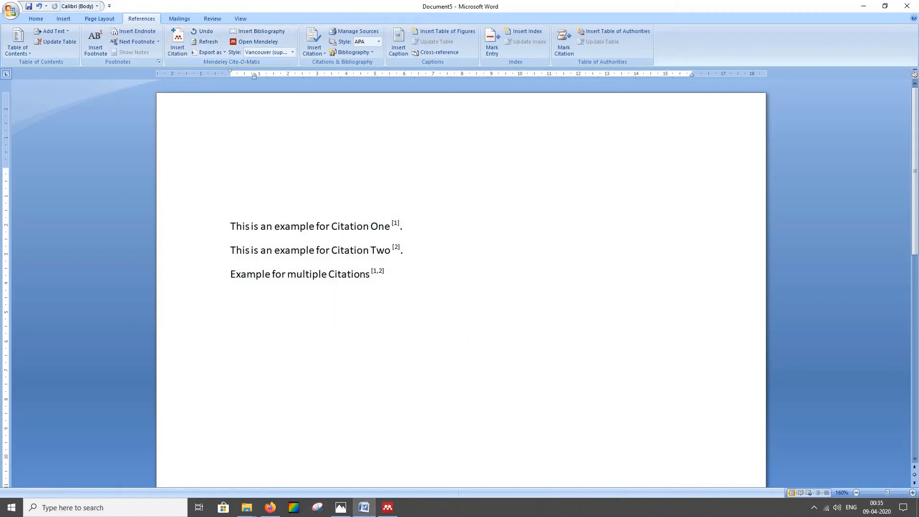
Step: End the third line with a full stop, add a "Reference" heading below it, and insert the Mendeley bibliography under the heading
text(.)
text(Reference)
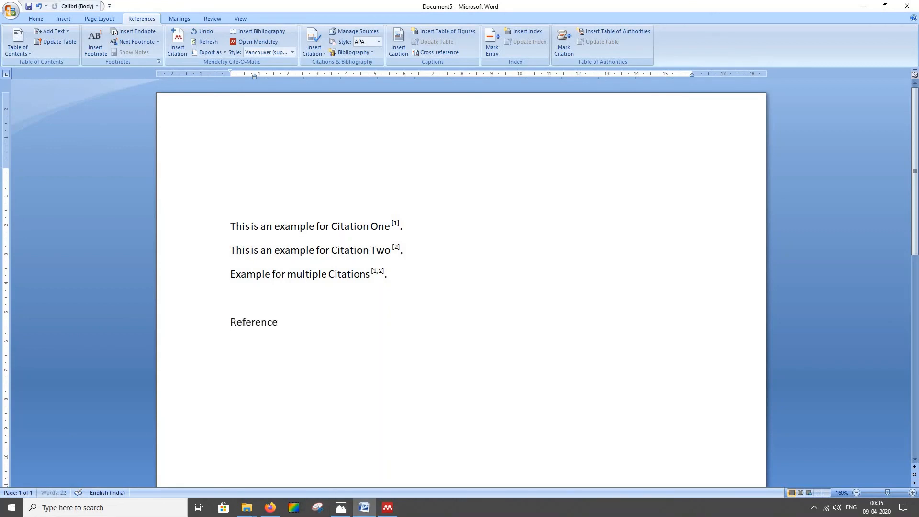
key(Return)
click(266, 34)
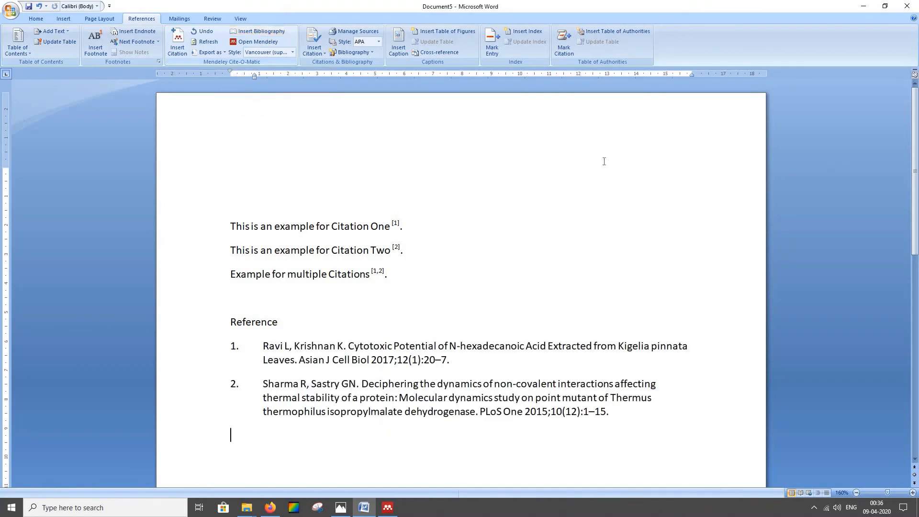
scroll(767, 320, down, 1)
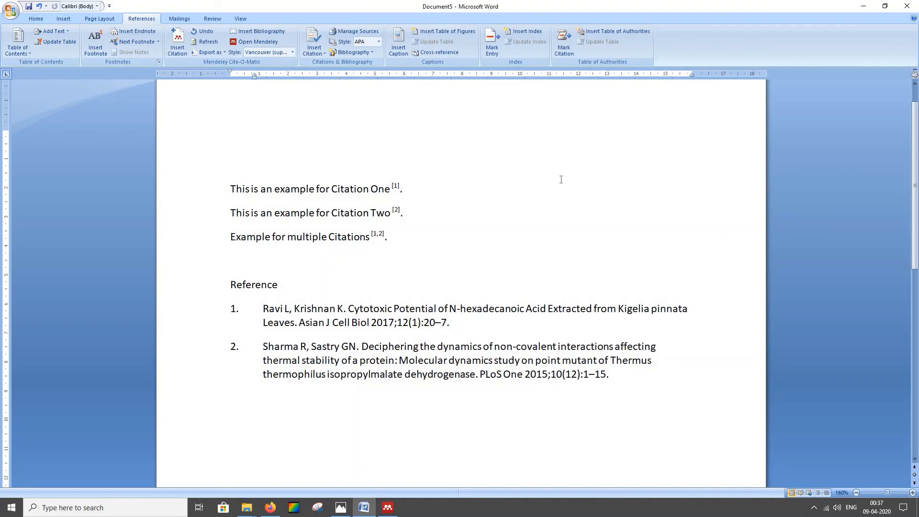
scroll(716, 270, down, 2)
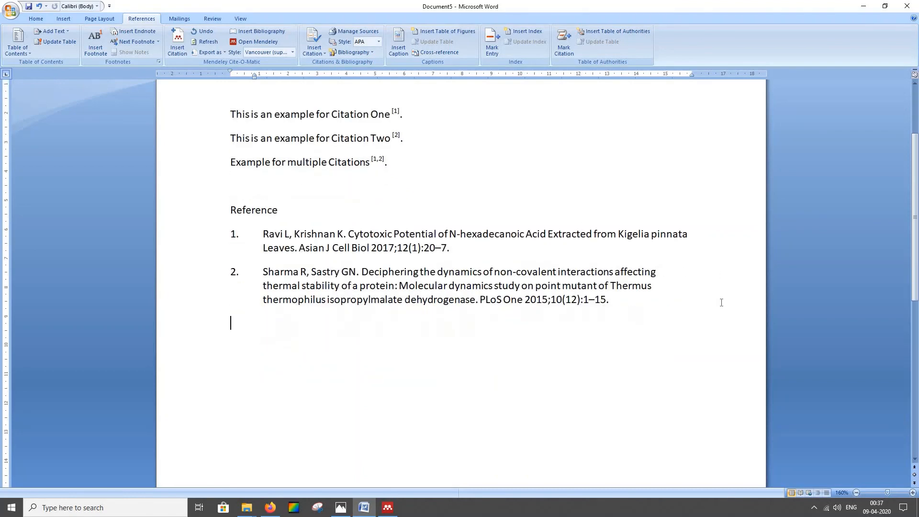
scroll(722, 302, up, 2)
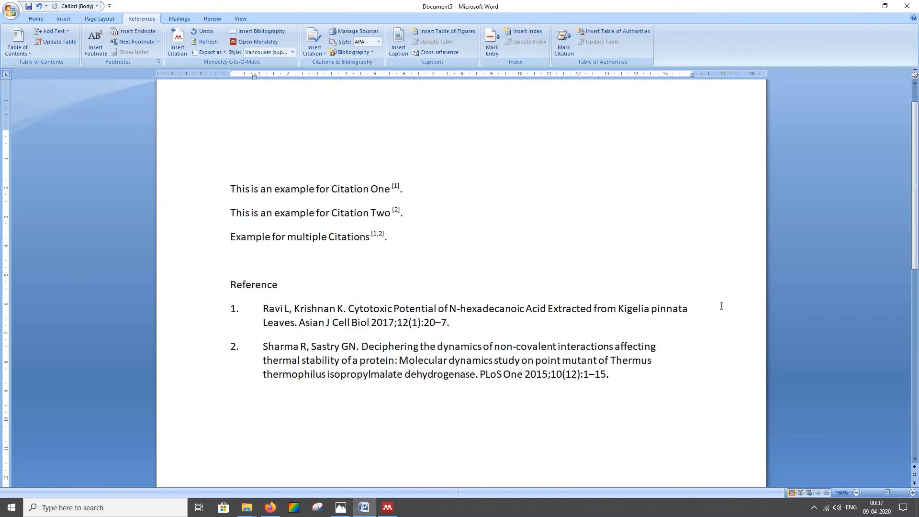